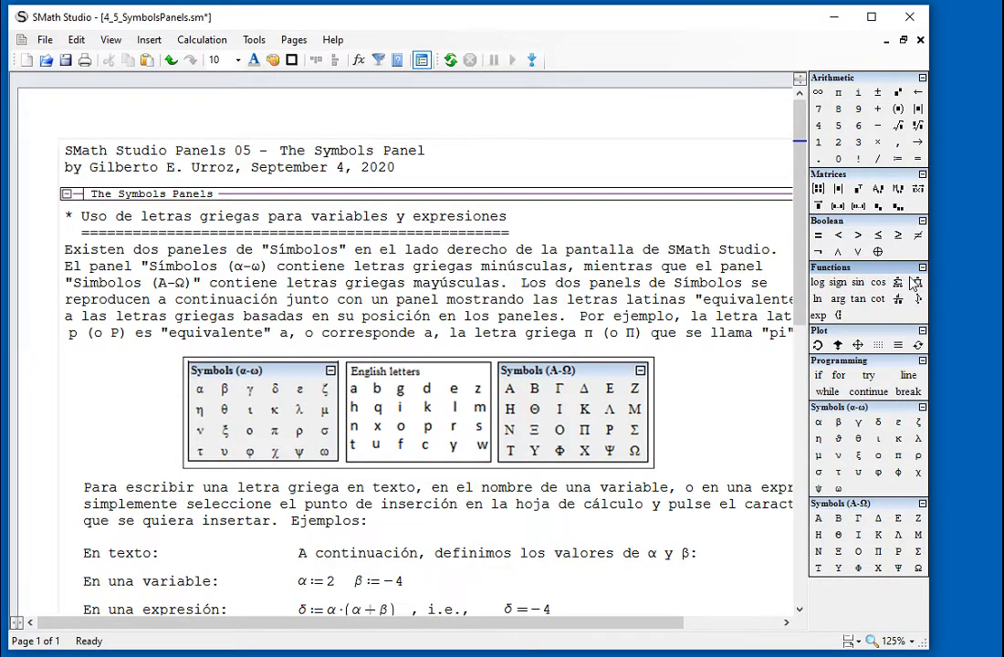
# Widen the worksheet window and delete the sample sentence beside "En texto:".
pyautogui.moveTo(939, 242); pyautogui.dragTo(995, 244)
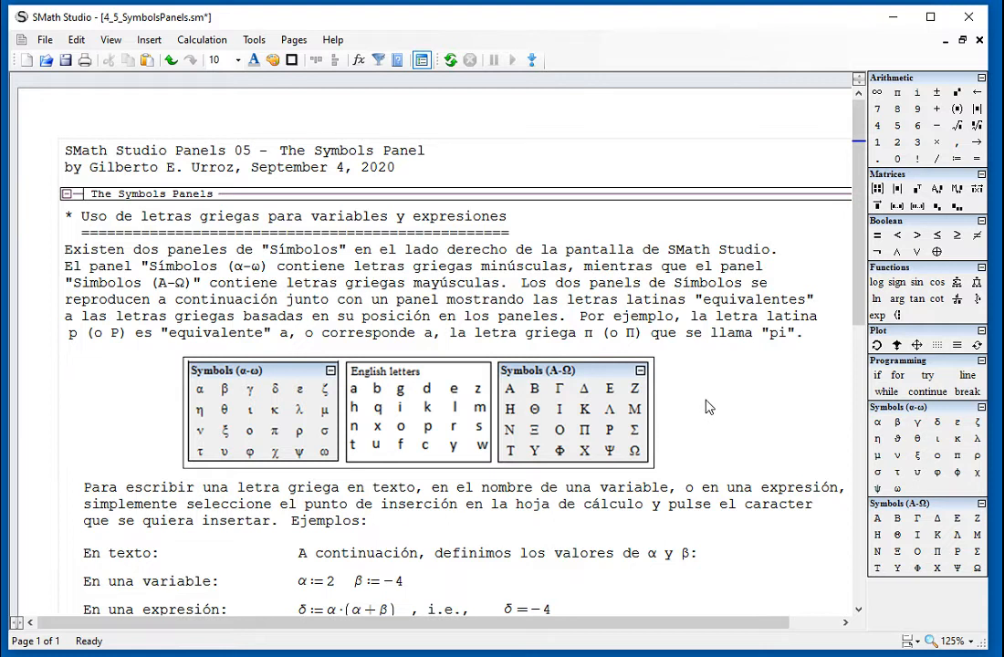
pyautogui.scroll(-2, 715, 402)
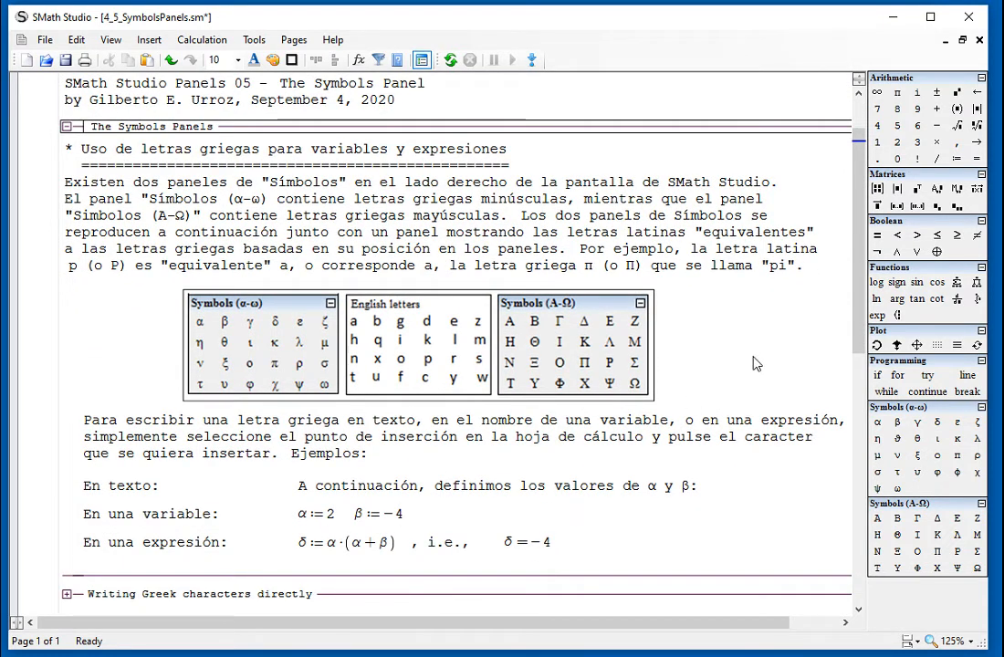
pyautogui.scroll(-2, 731, 350)
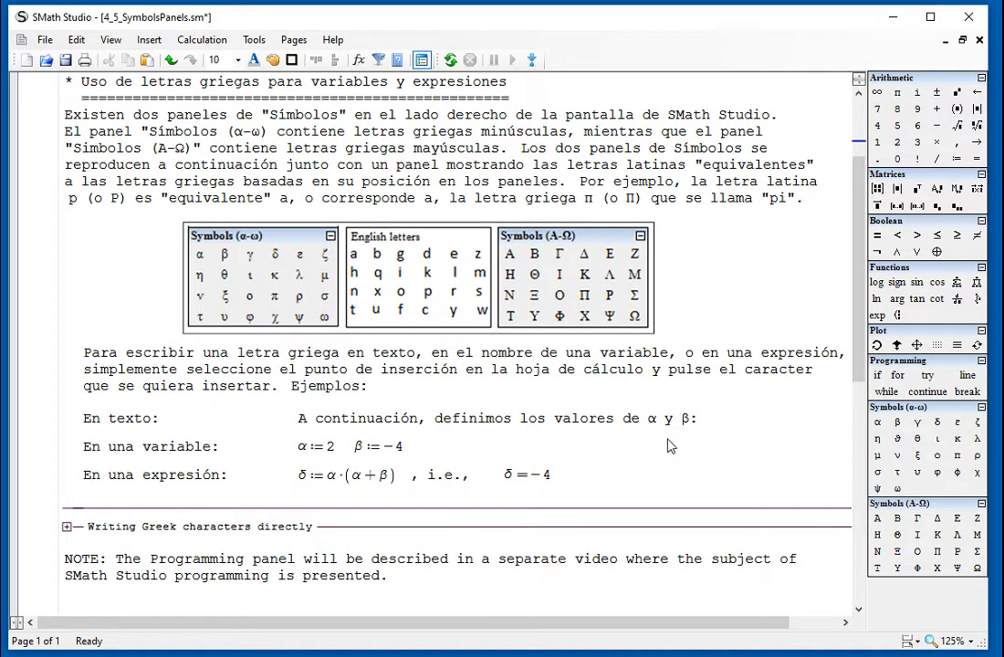
pyautogui.scroll(-1, 671, 443)
pyautogui.click(707, 398)
pyautogui.click(708, 406)
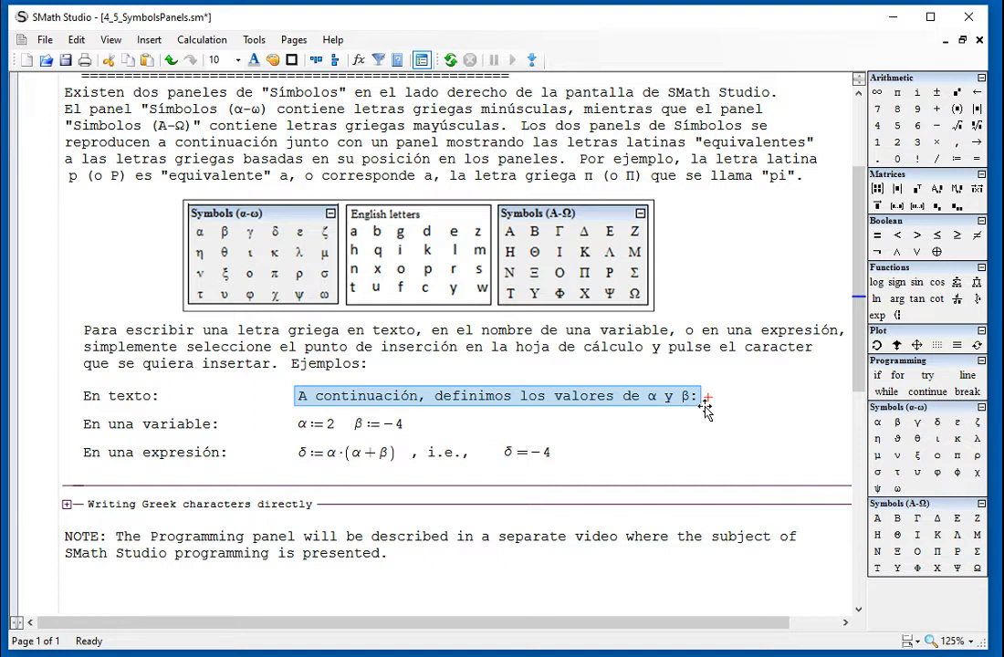
pyautogui.press('Delete')
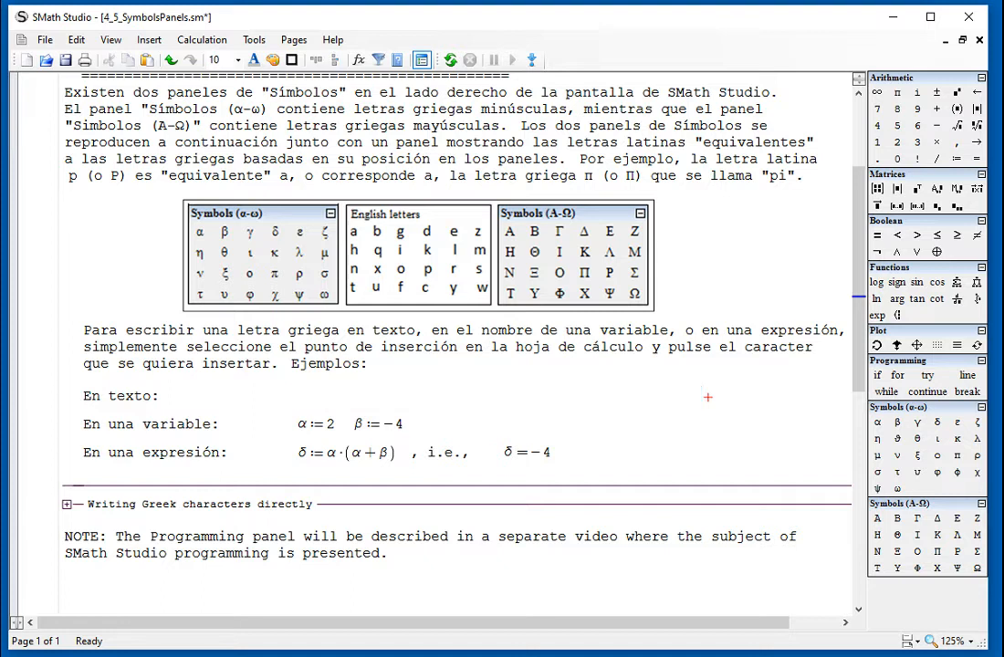
# Add a text region beside "En texto:" reading "Herein we define the values of α and β:".
pyautogui.click(296, 391)
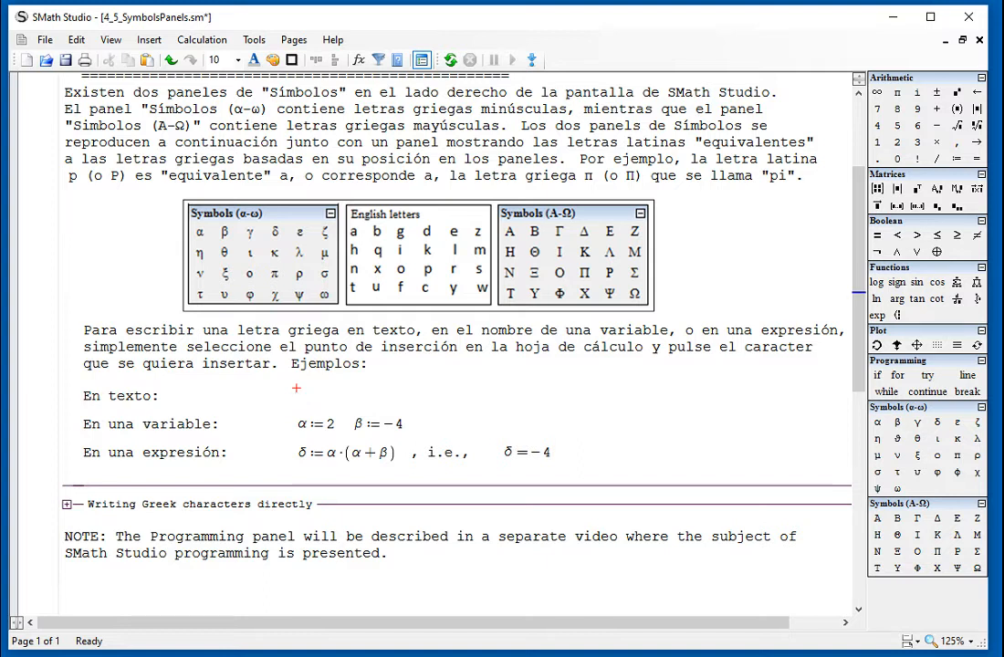
pyautogui.press('"')
pyautogui.write('Hereisn')
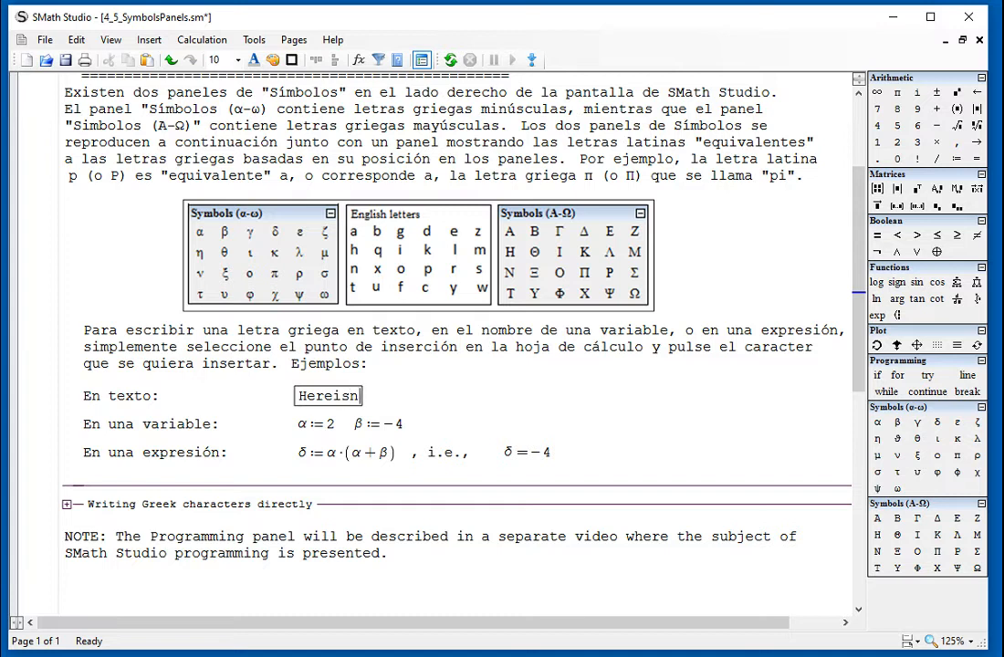
pyautogui.press('BackSpace')
pyautogui.press('BackSpace')
pyautogui.write('n we de')
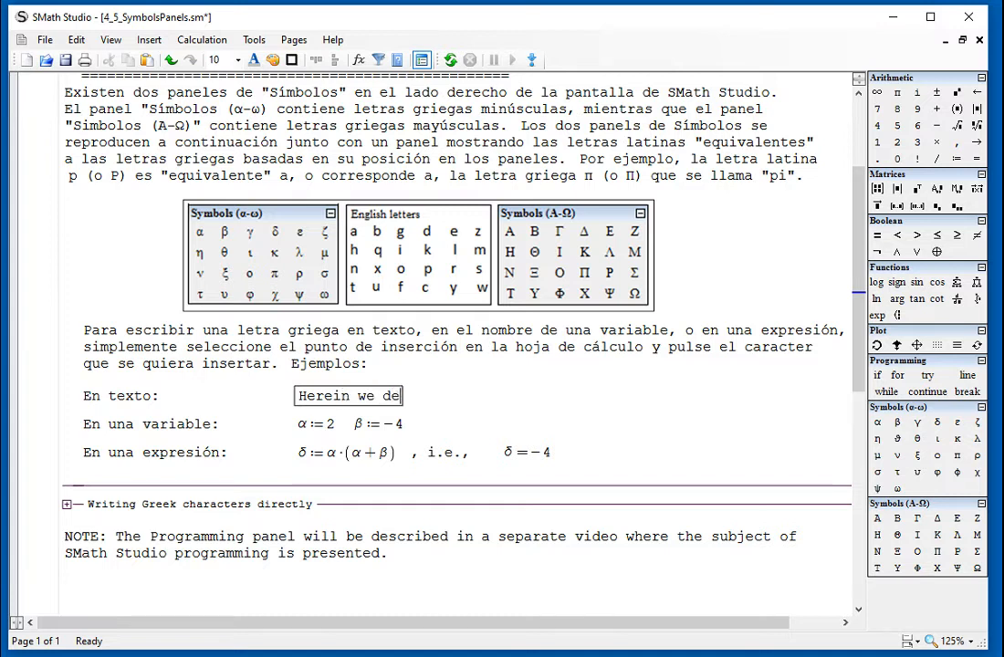
pyautogui.write('fine the values of')
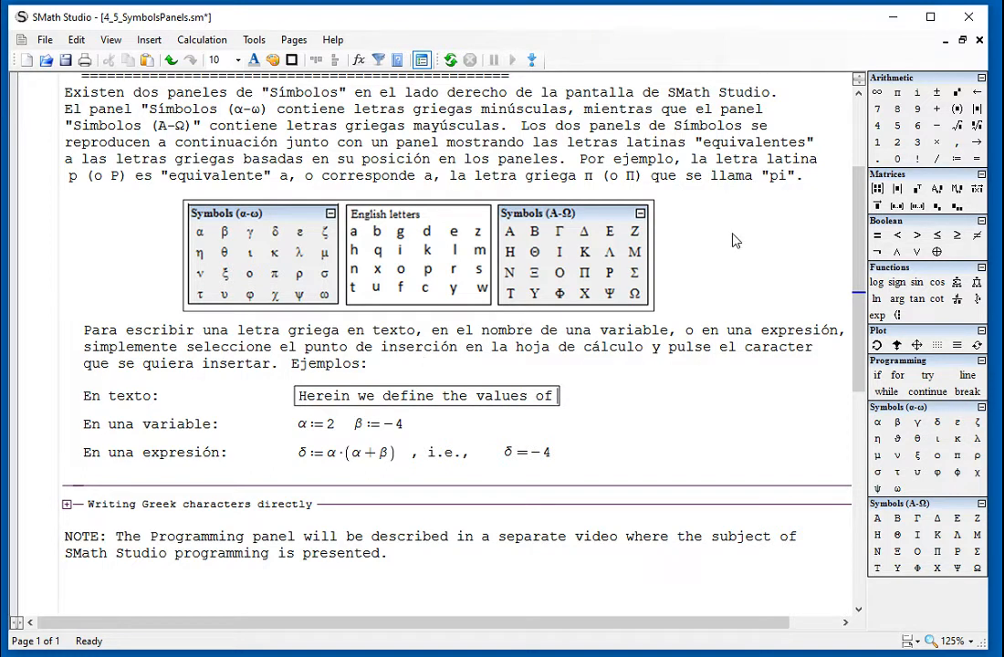
pyautogui.click(878, 425)
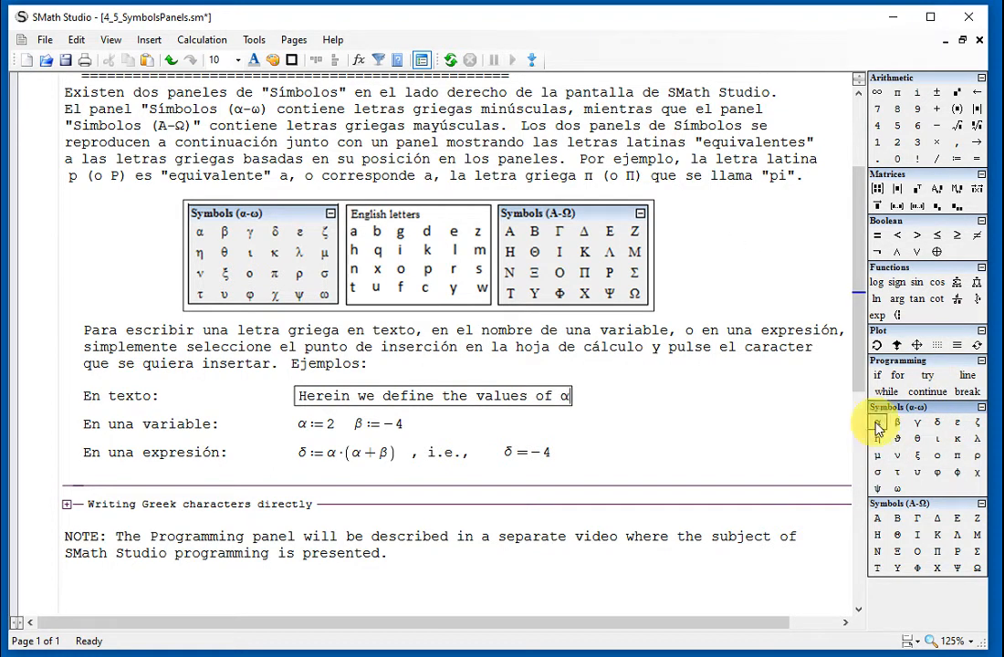
pyautogui.write('and')
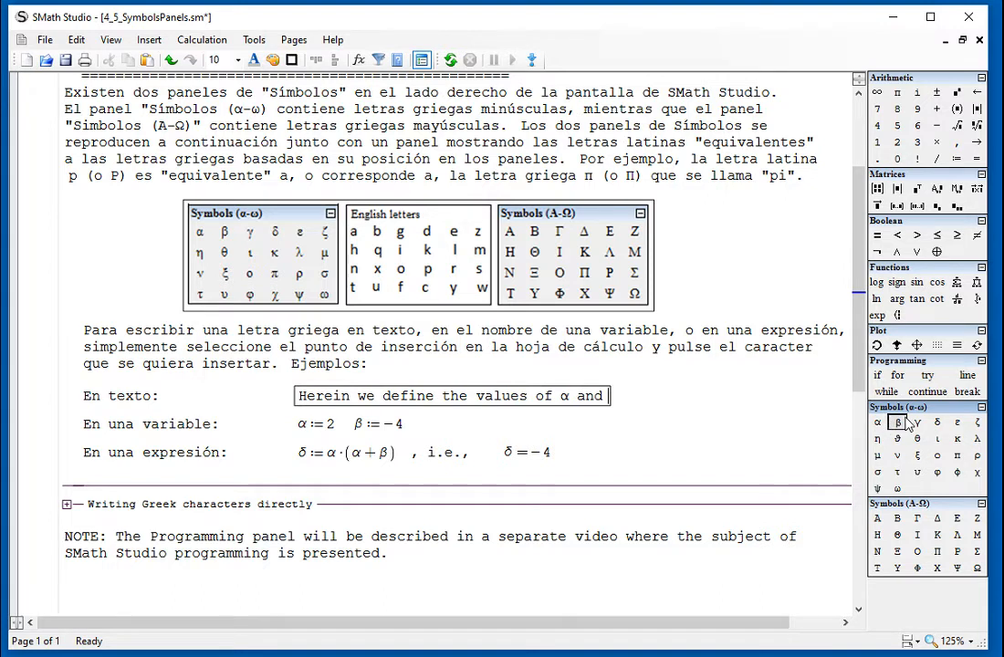
pyautogui.click(899, 422)
pyautogui.write(':')
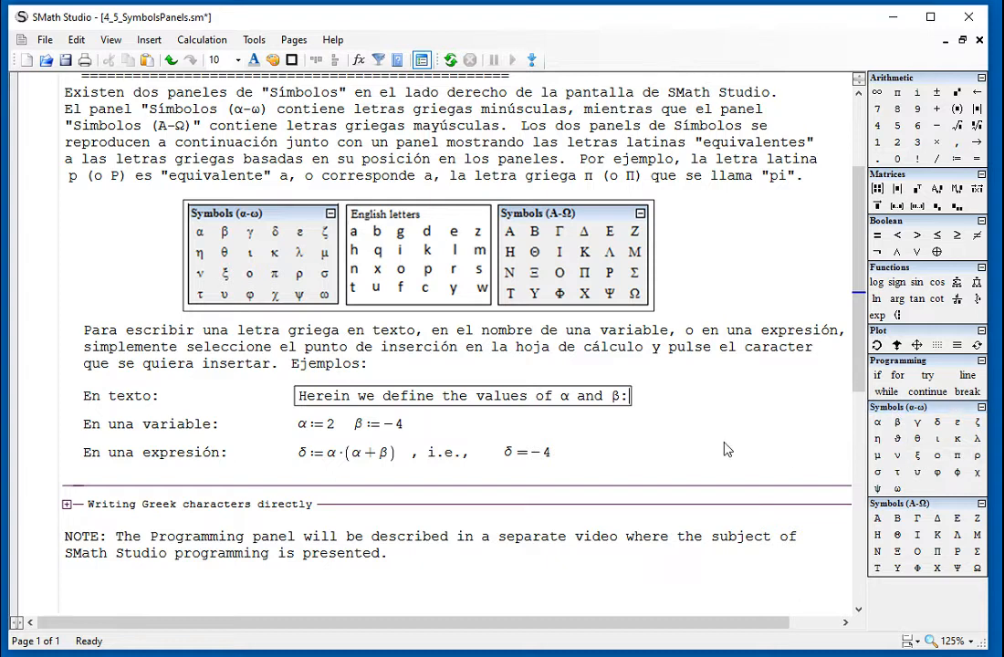
# Replace the two definitions beside "En una variable:" with α:=2 and β:=4.
pyautogui.moveTo(418, 435); pyautogui.dragTo(304, 423)
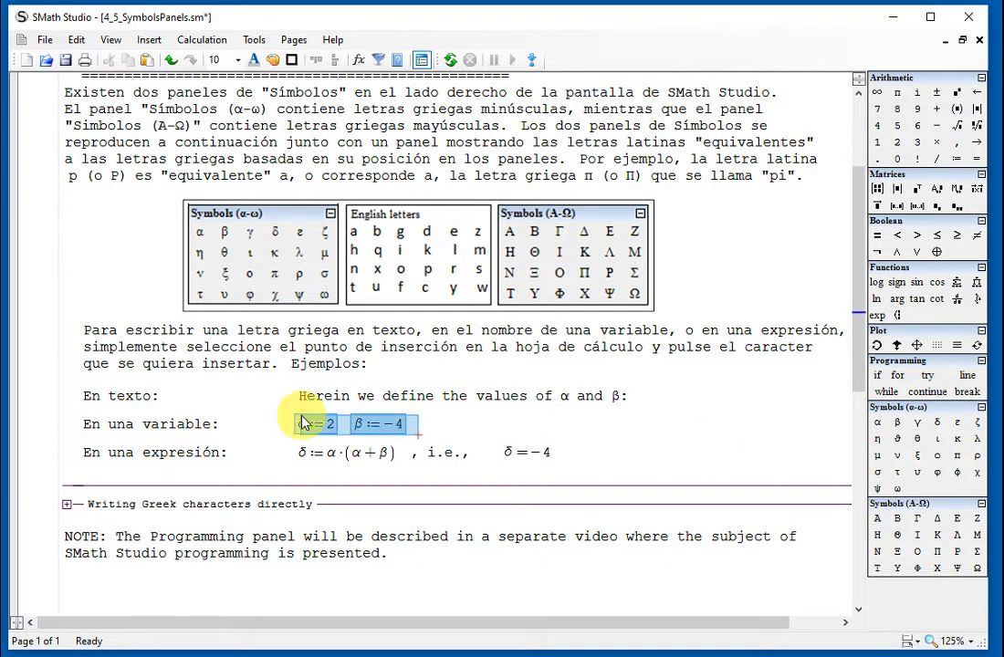
pyautogui.press('Delete')
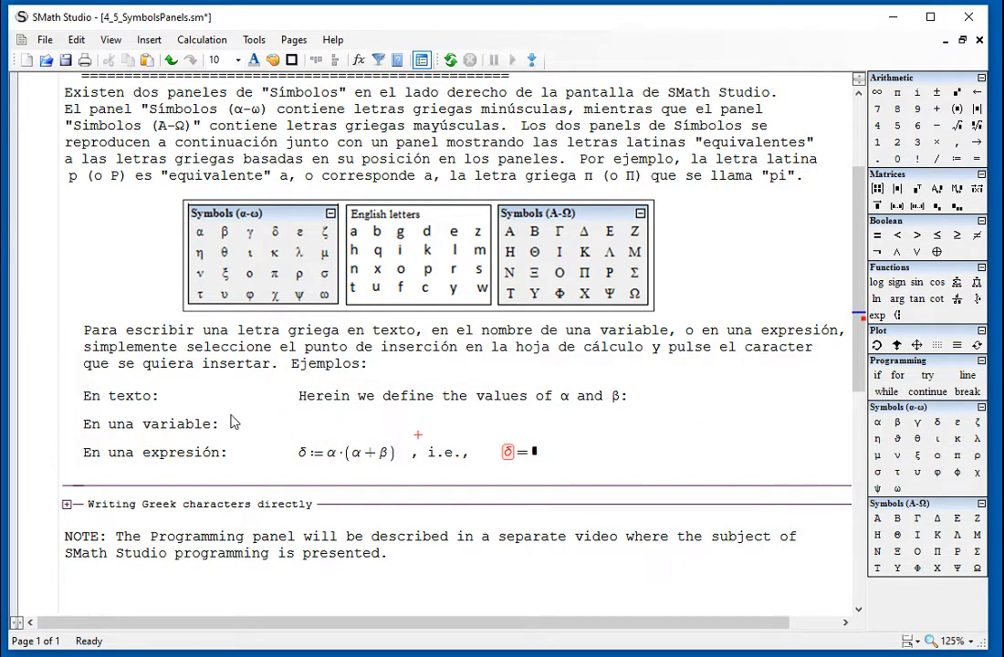
pyautogui.click(302, 423)
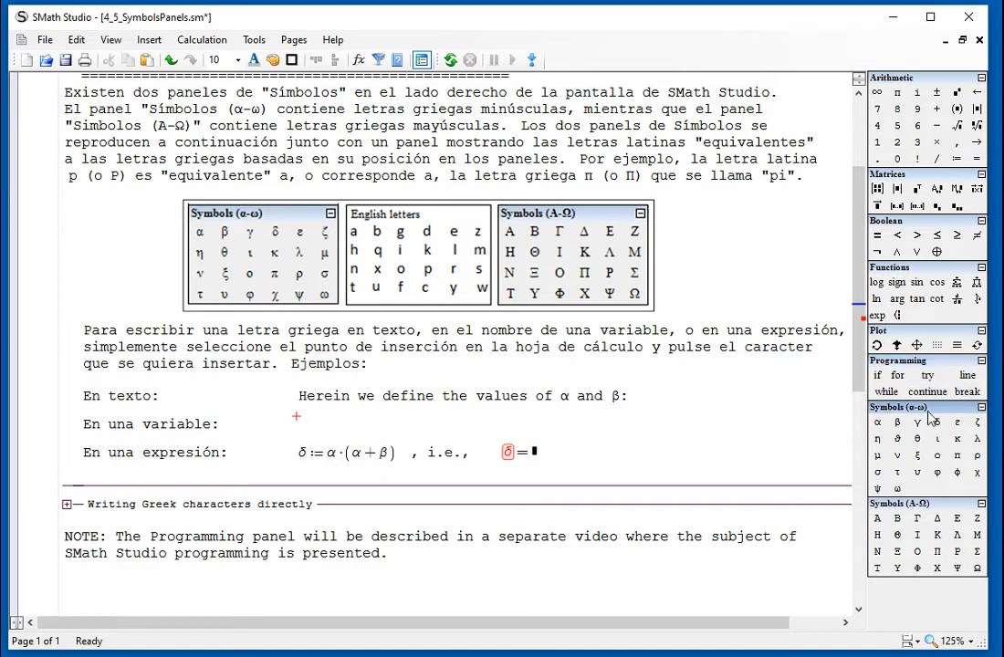
pyautogui.click(877, 422)
pyautogui.write(':=2')
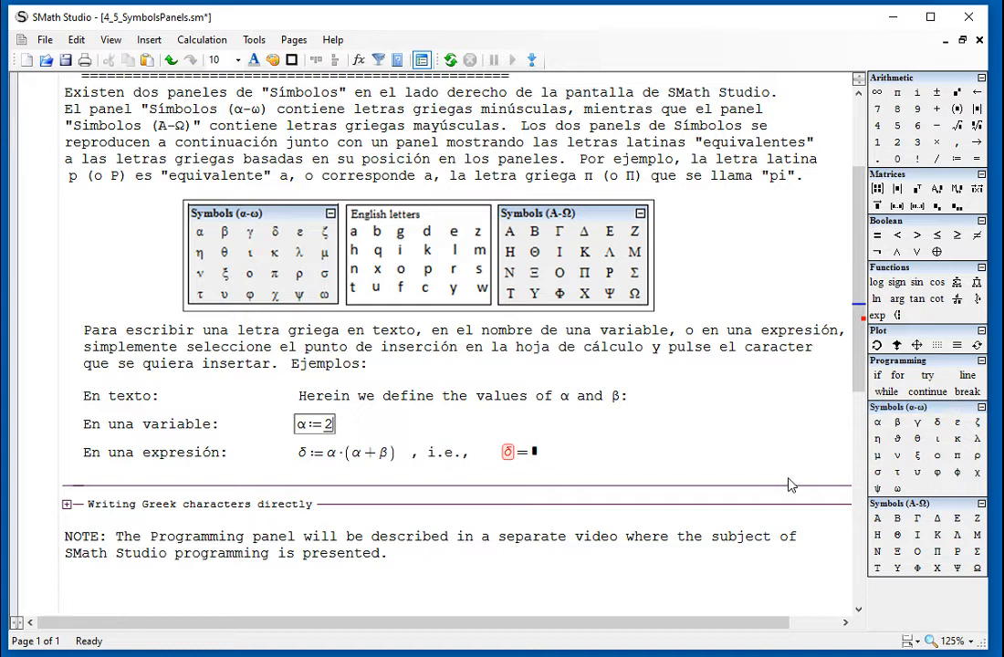
pyautogui.click(399, 417)
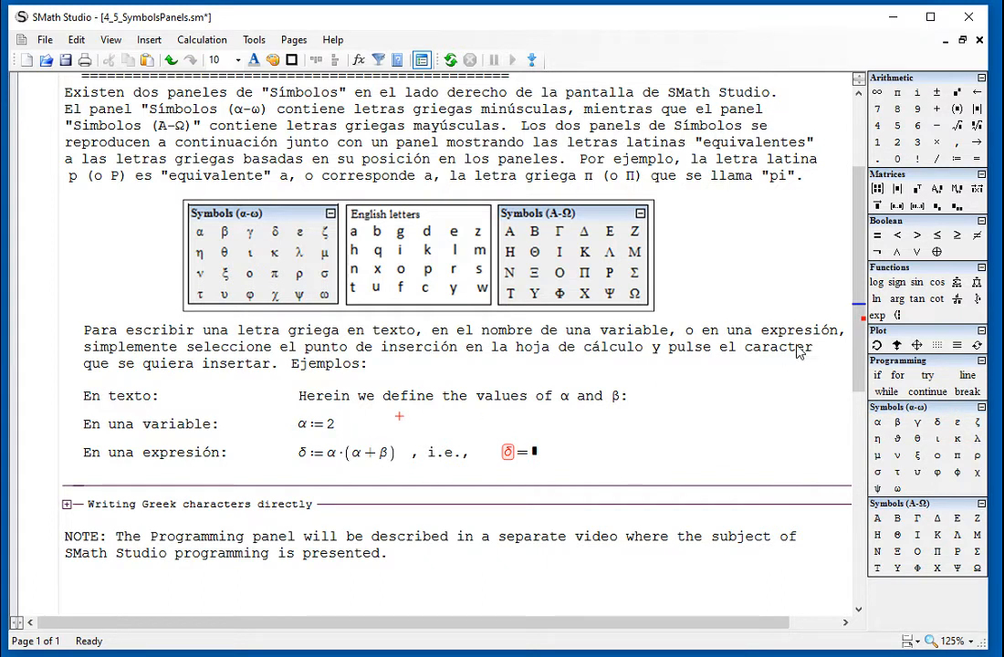
pyautogui.click(898, 423)
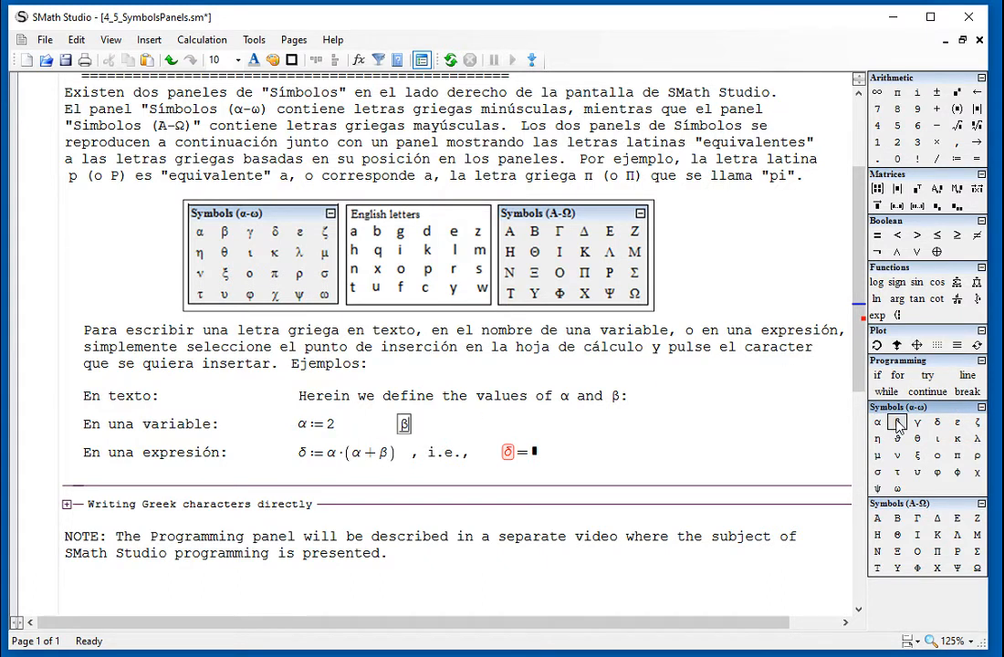
pyautogui.write(':=4')
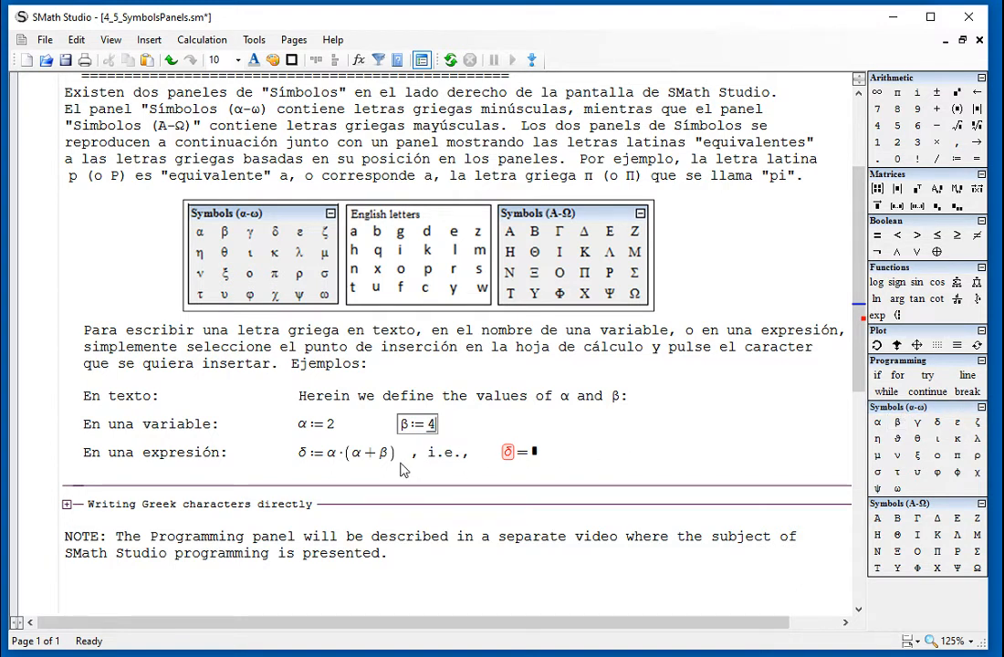
# Replace the definition beside "En una expresión:" with δ:=(α+β)·α.
pyautogui.click(367, 464)
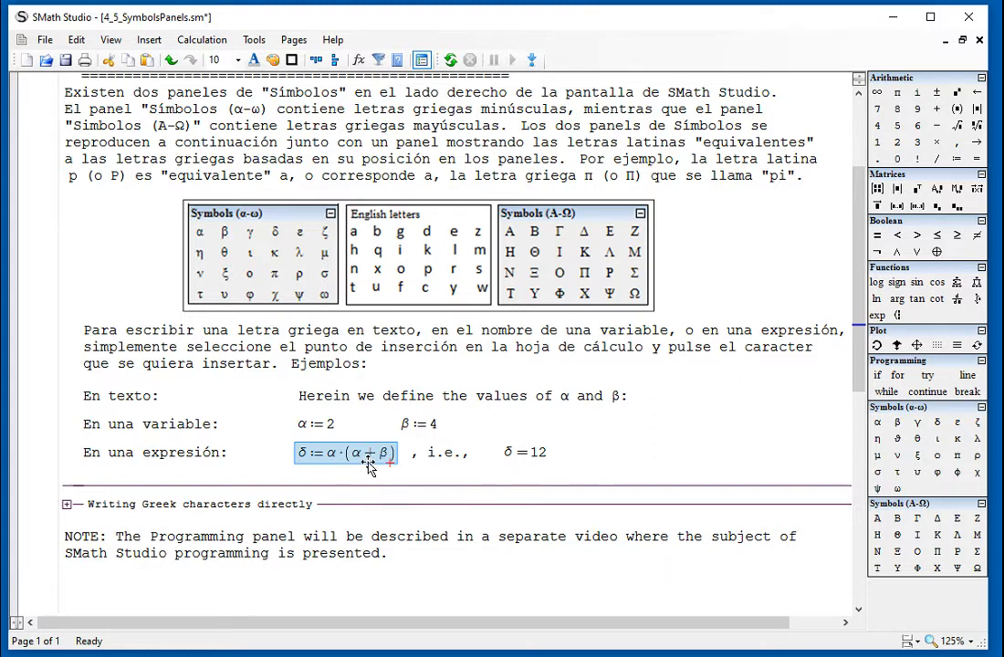
pyautogui.press('Delete')
pyautogui.click(297, 445)
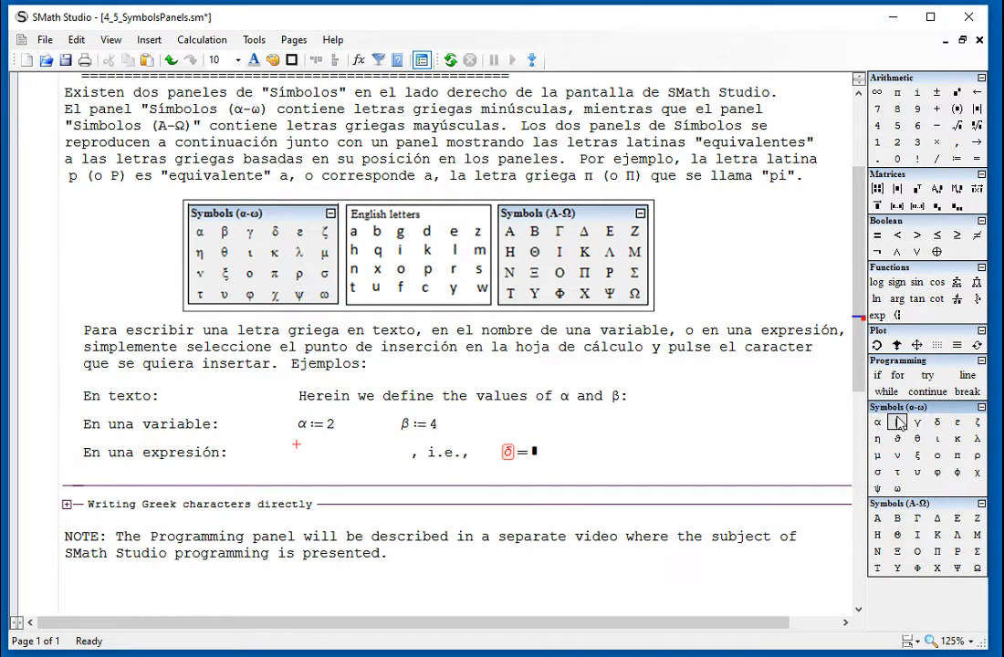
pyautogui.click(937, 423)
pyautogui.write(':=')
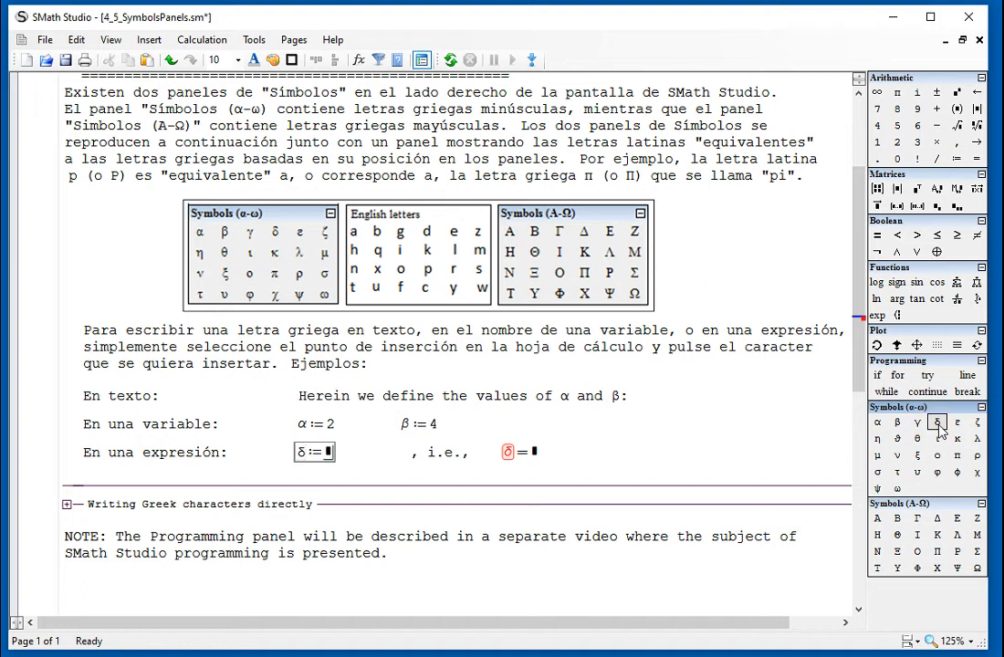
pyautogui.write('(')
pyautogui.press('BackSpace')
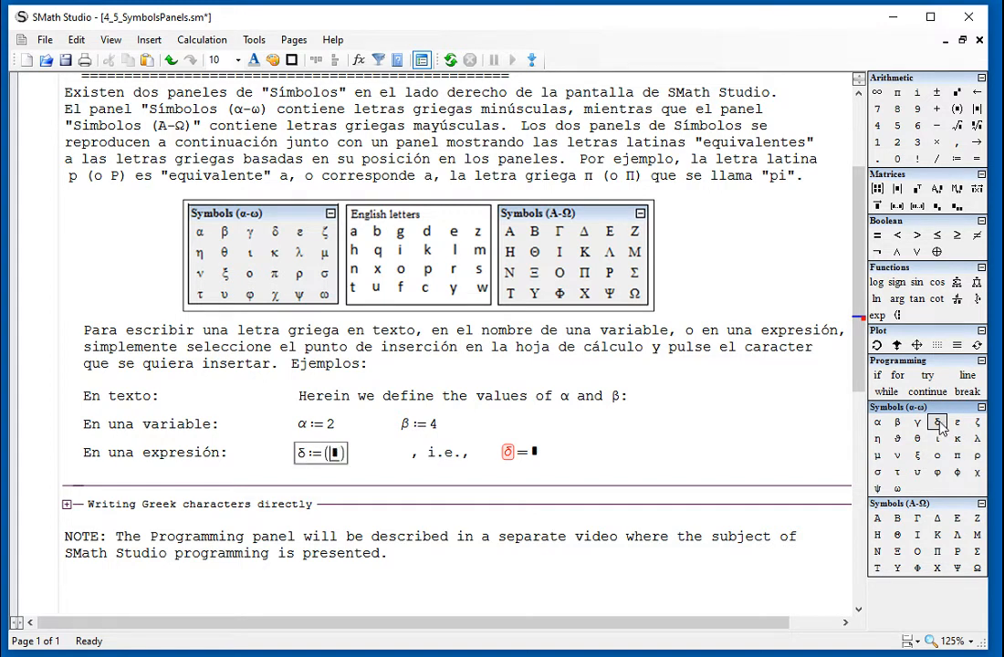
pyautogui.click(877, 427)
pyautogui.write('+')
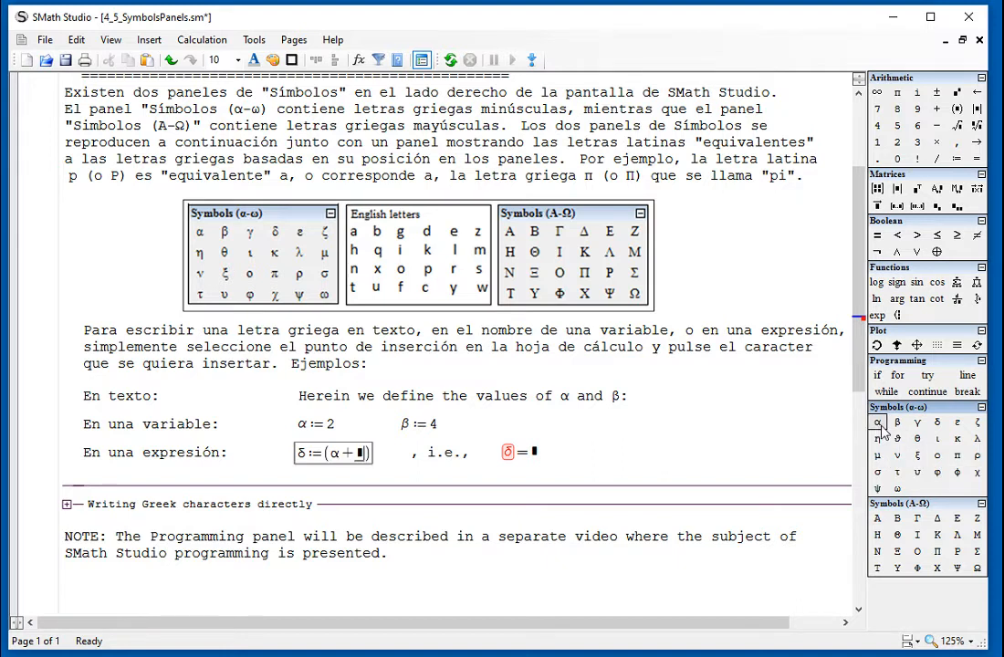
pyautogui.click(895, 429)
pyautogui.press('space')
pyautogui.write('*')
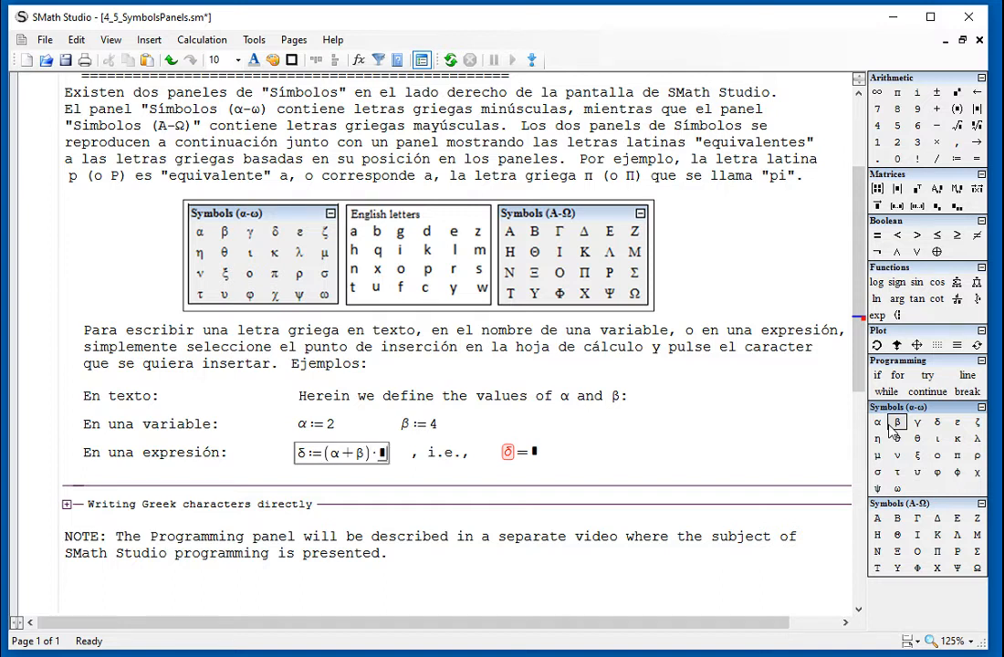
pyautogui.click(877, 424)
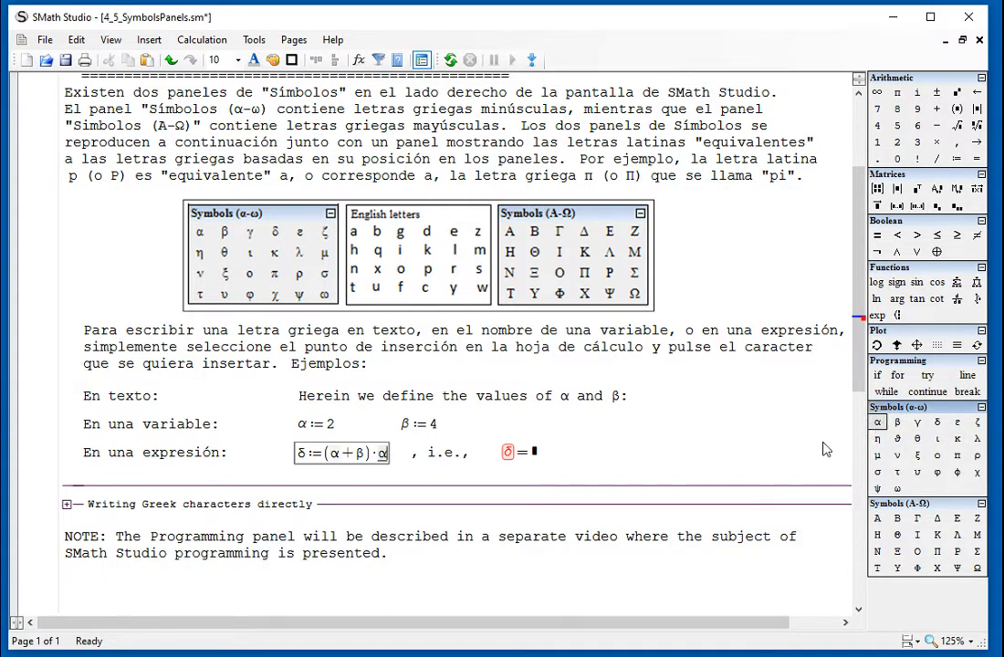
pyautogui.click(671, 472)
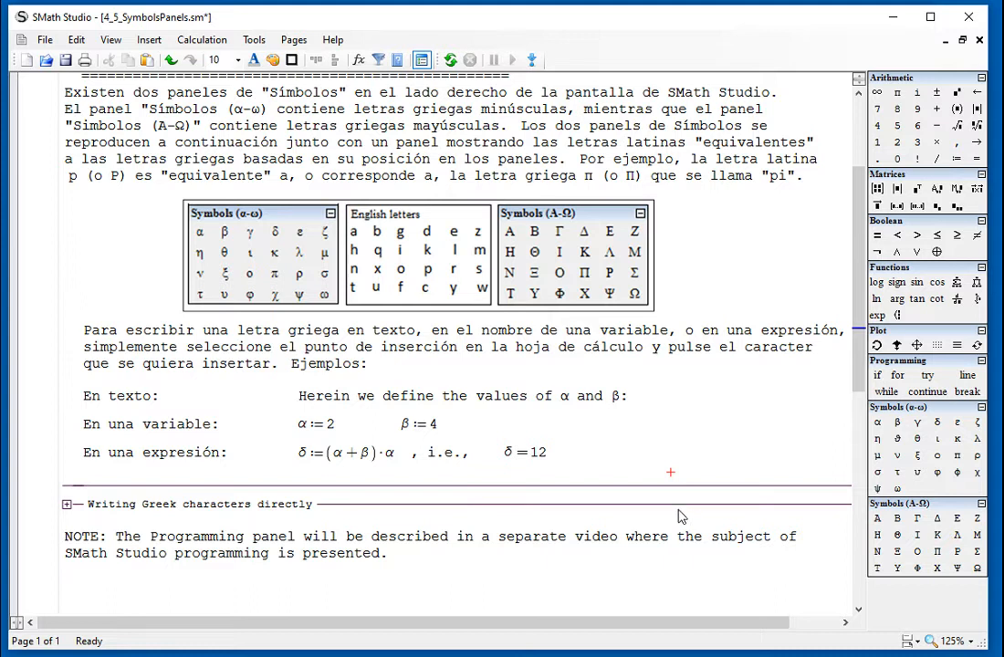
# Delete the δ evaluation after "i.e.," and enter a new numeric evaluation of δ in its place.
pyautogui.click(561, 461)
pyautogui.press('Delete')
pyautogui.click(493, 447)
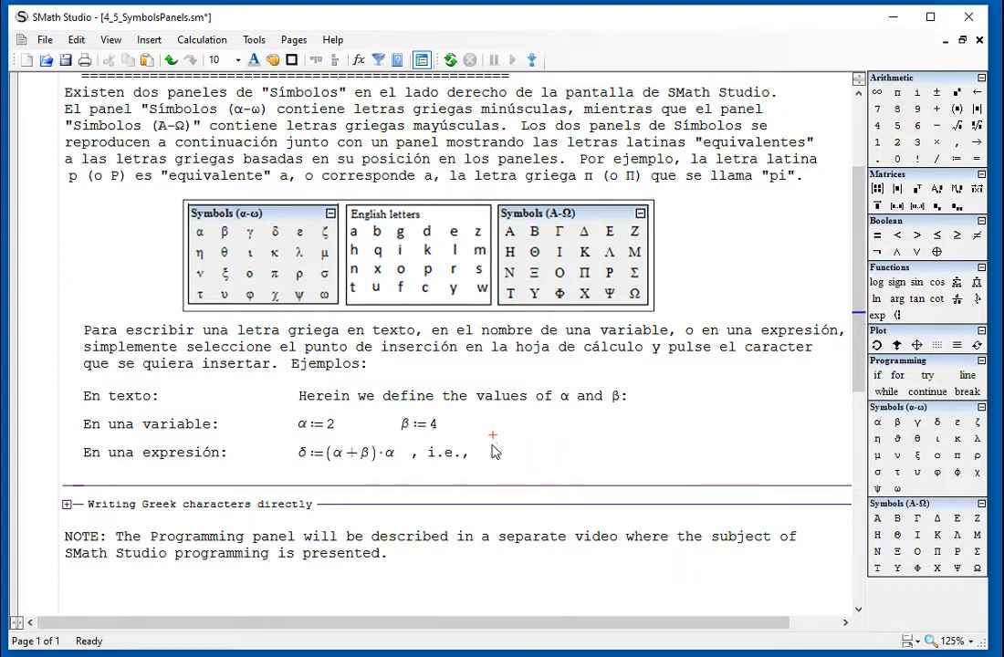
pyautogui.click(938, 423)
pyautogui.write('=12')
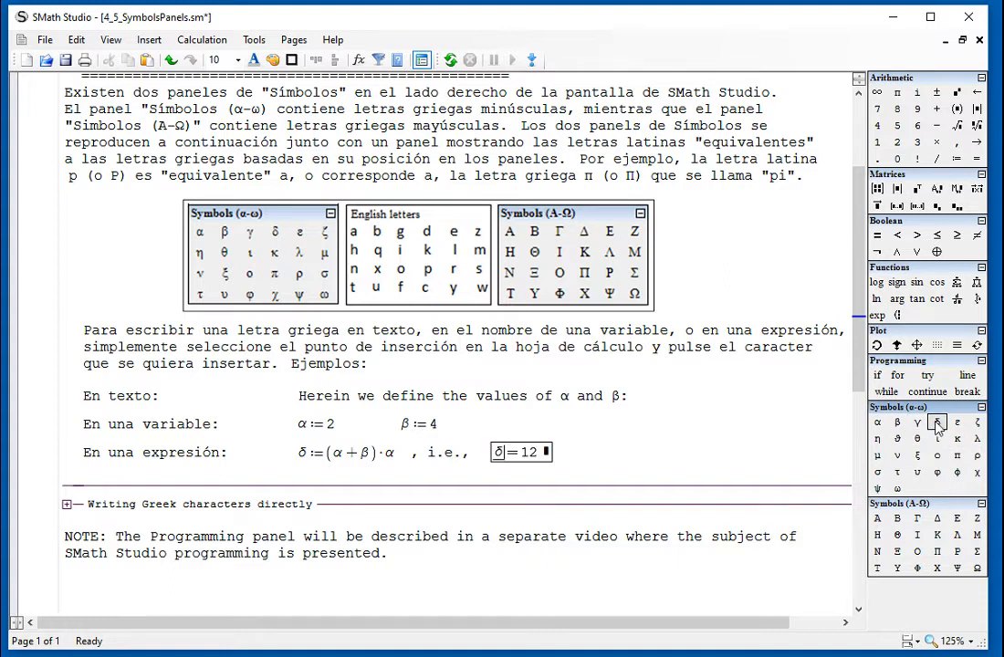
pyautogui.click(718, 436)
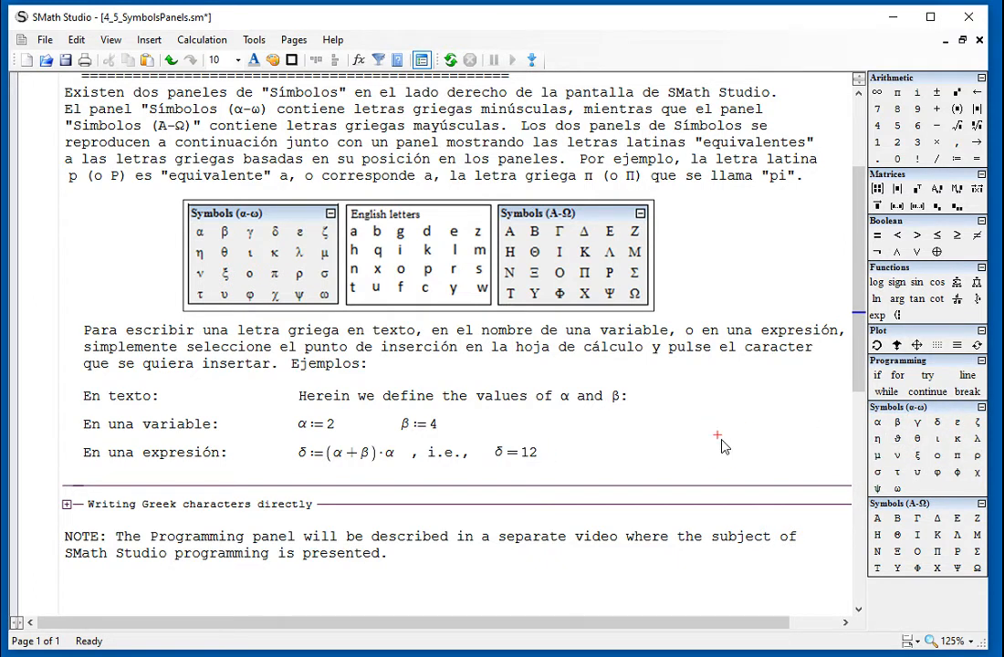
# Examine the picture that matches the lowercase and uppercase Greek symbols panels with their equivalent English letters.
pyautogui.scroll(-1, 722, 445)
pyautogui.scroll(-5, 722, 446)
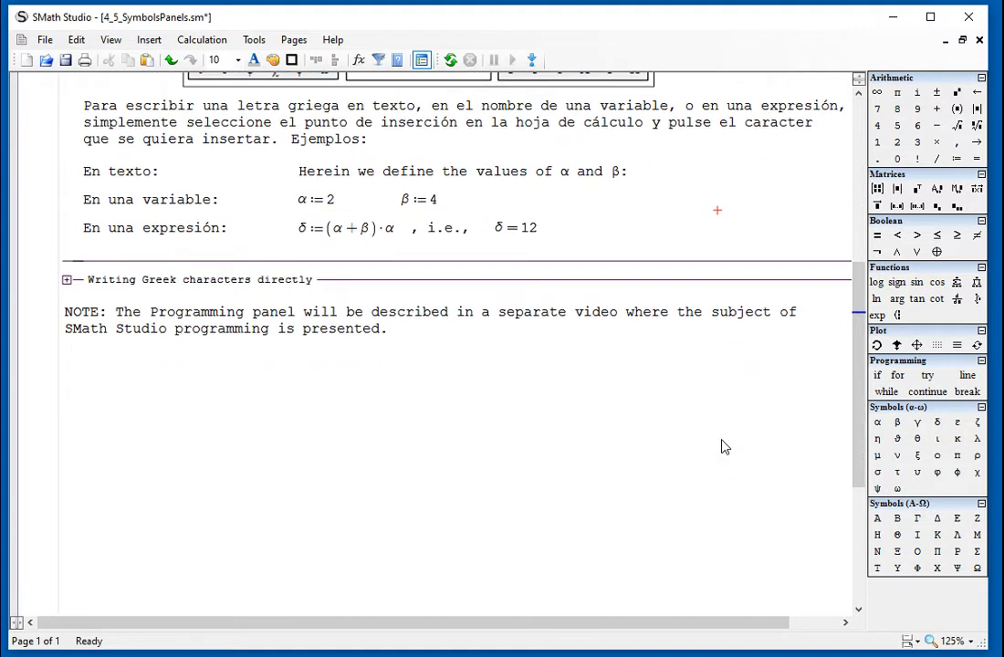
pyautogui.scroll(2, 721, 445)
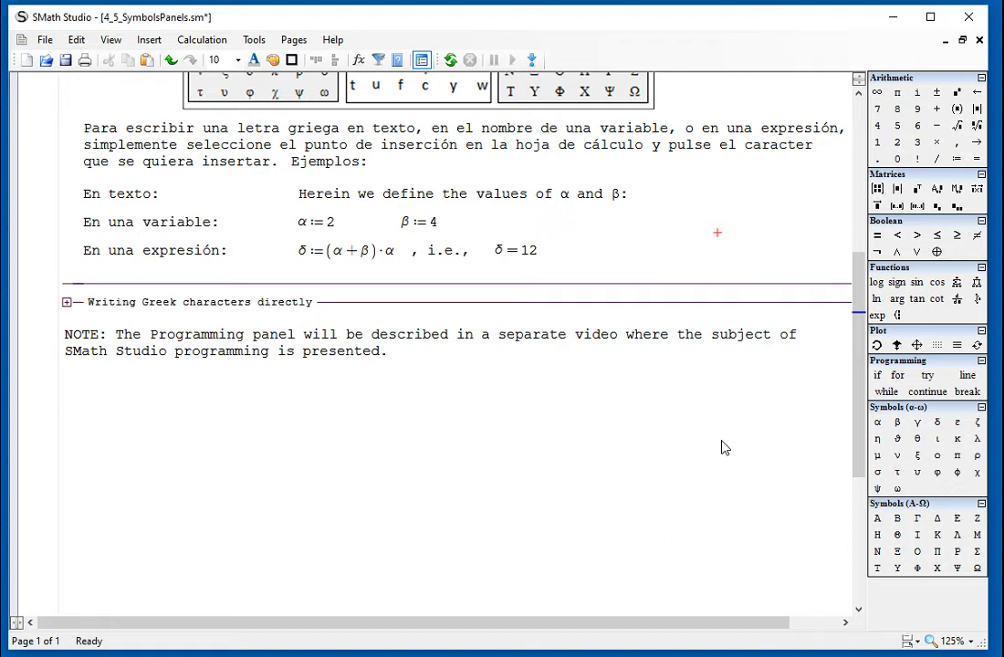
pyautogui.scroll(3, 721, 446)
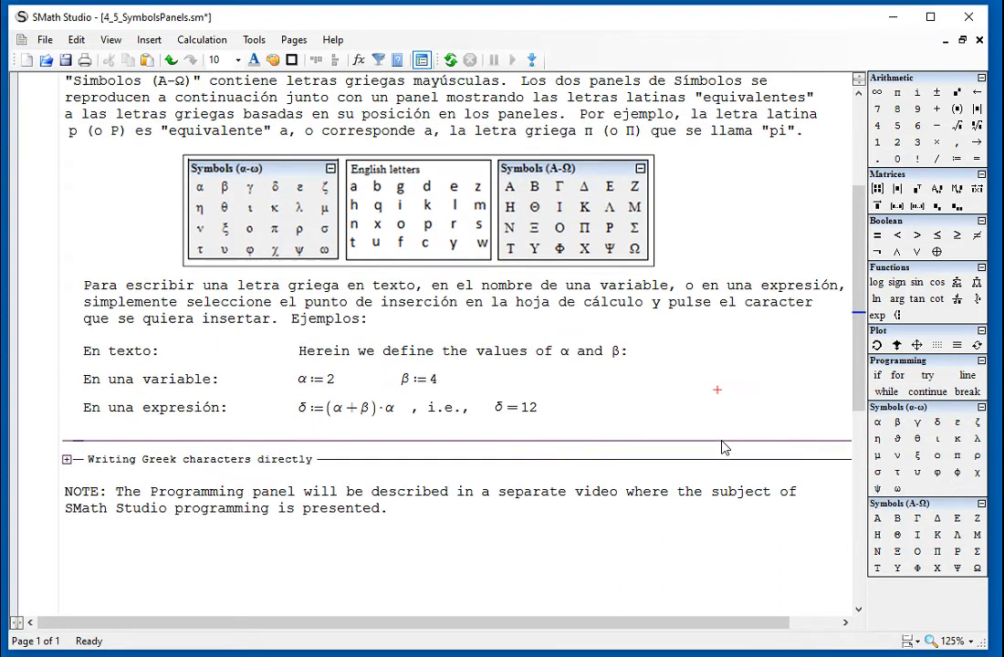
pyautogui.moveTo(700, 261); pyautogui.dragTo(407, 186)
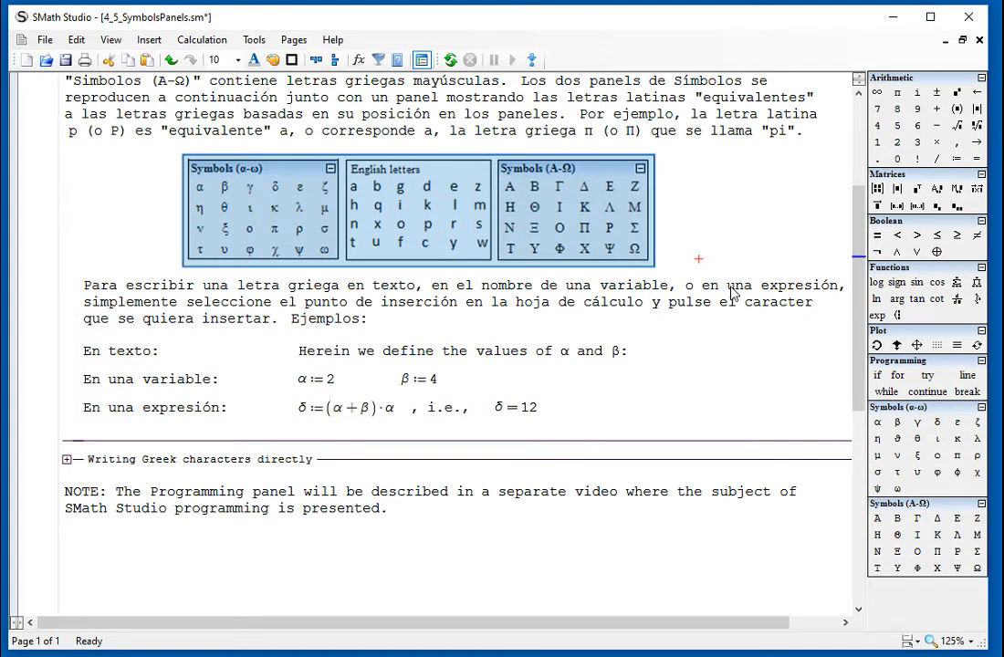
pyautogui.doubleClick(734, 293)
pyautogui.click(714, 231)
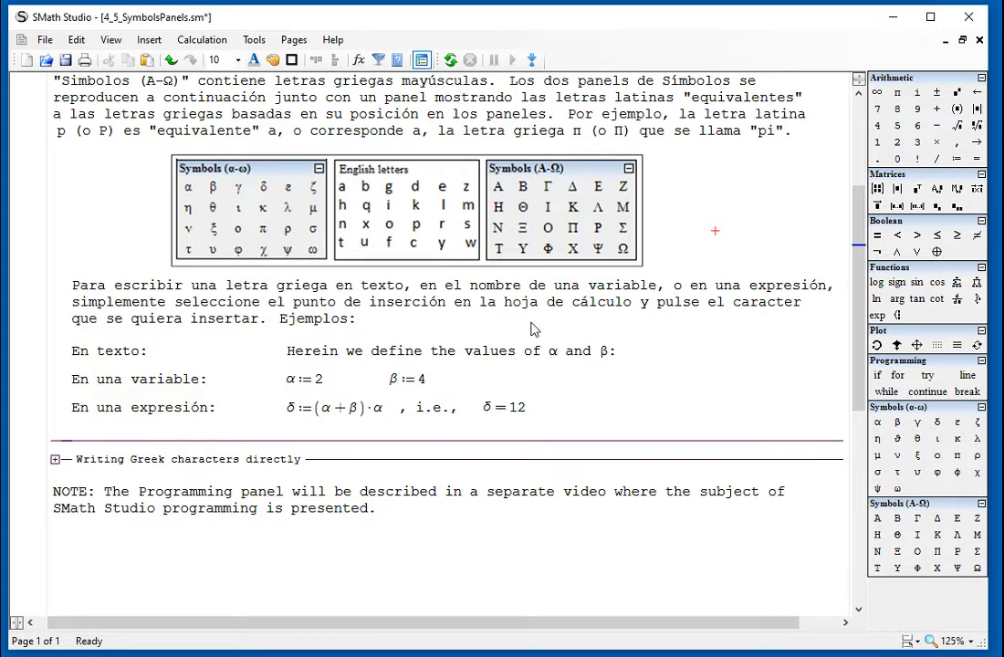
# Expand the collapsed "Writing Greek characters directly" section of the worksheet.
pyautogui.scroll(-3, 560, 374)
pyautogui.scroll(-2, 561, 374)
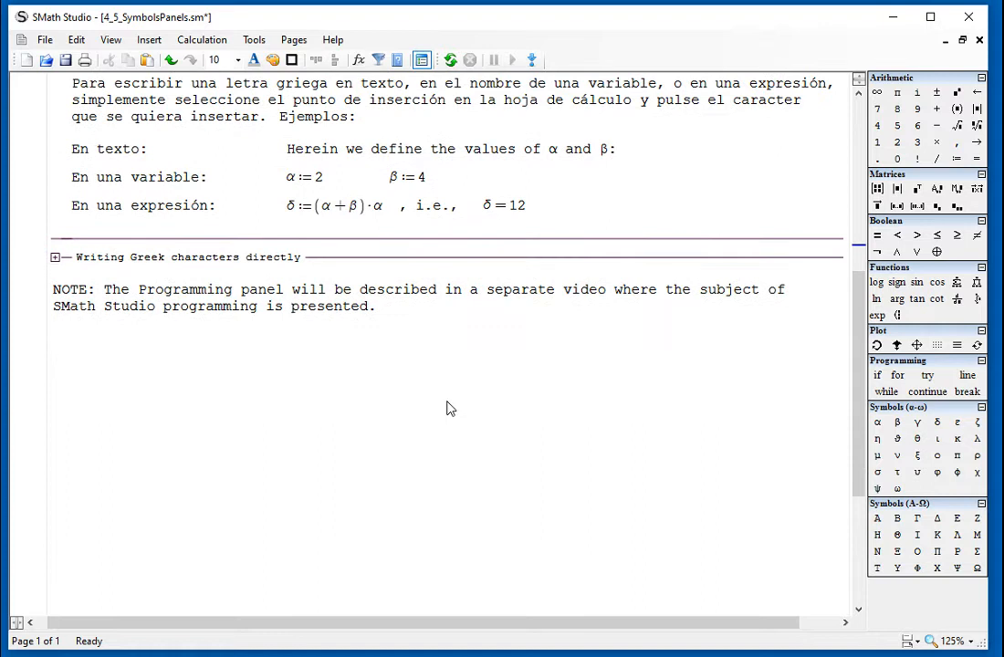
pyautogui.scroll(-2, 448, 408)
pyautogui.scroll(2, 448, 408)
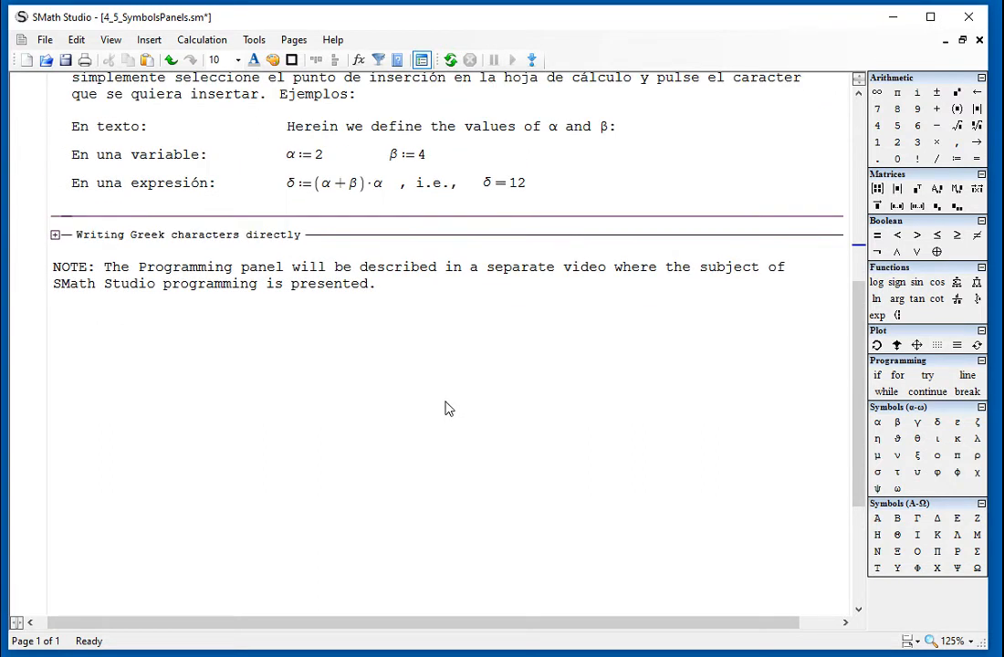
pyautogui.click(56, 237)
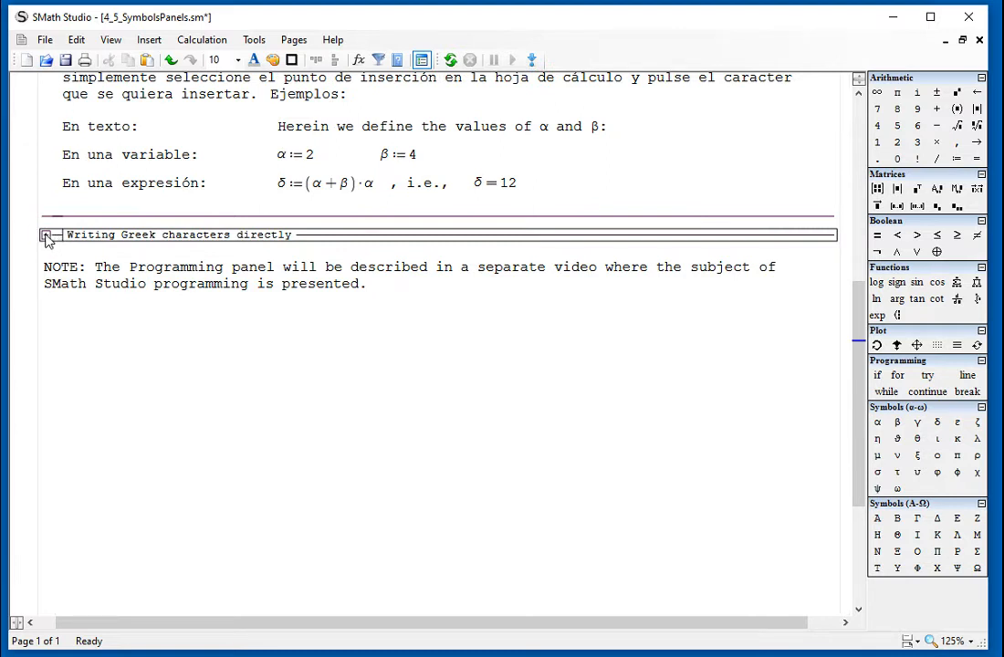
pyautogui.click(46, 235)
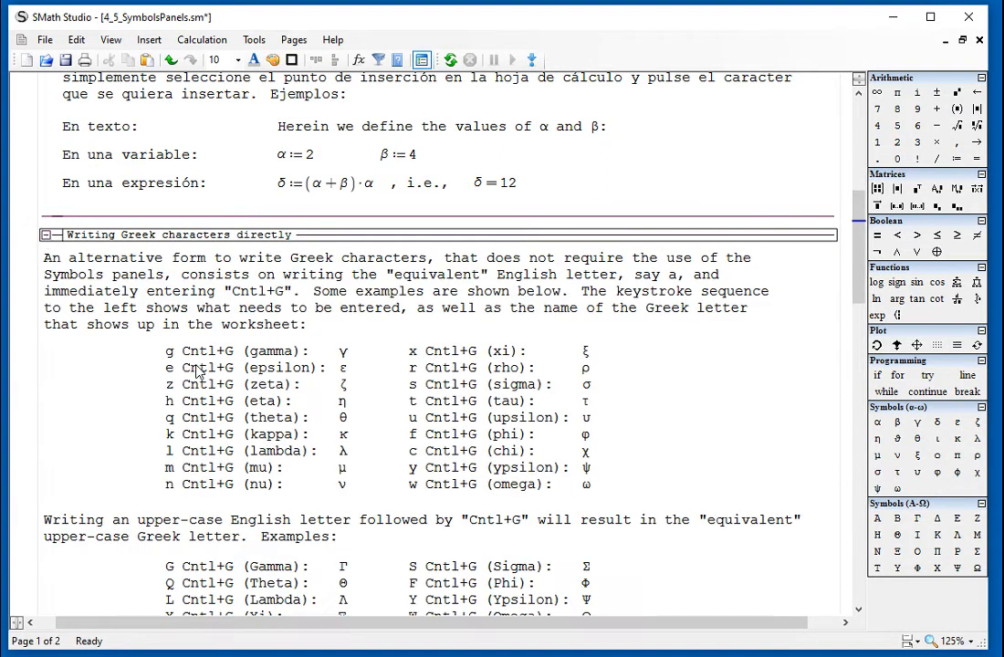
# Insert blank lines above the exercise table's headings to push them onto the second page with the table's rows.
pyautogui.scroll(-3, 441, 367)
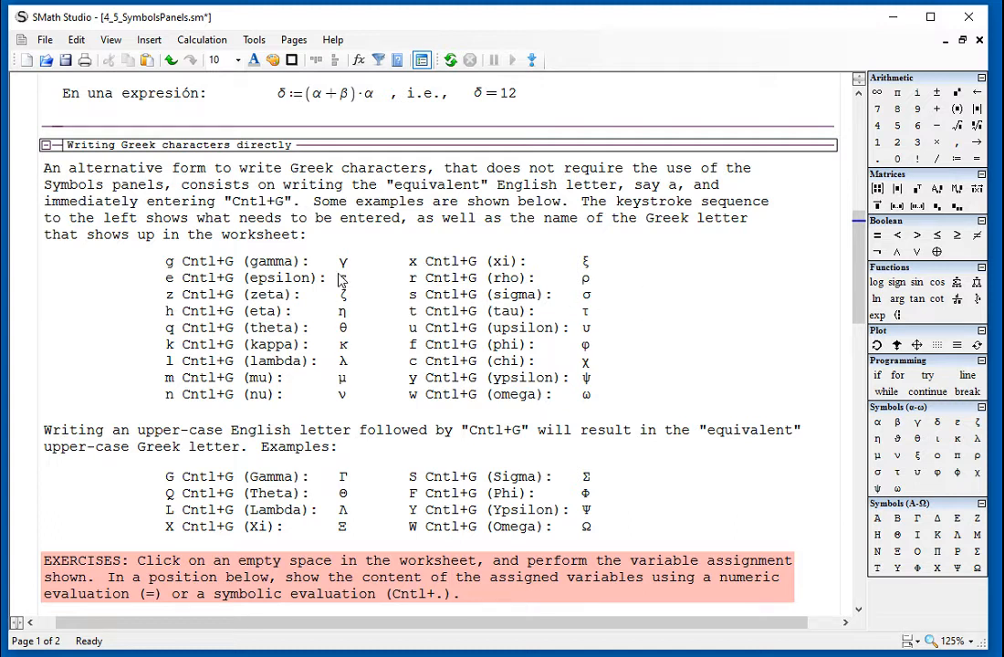
pyautogui.scroll(-3, 575, 347)
pyautogui.scroll(-5, 575, 347)
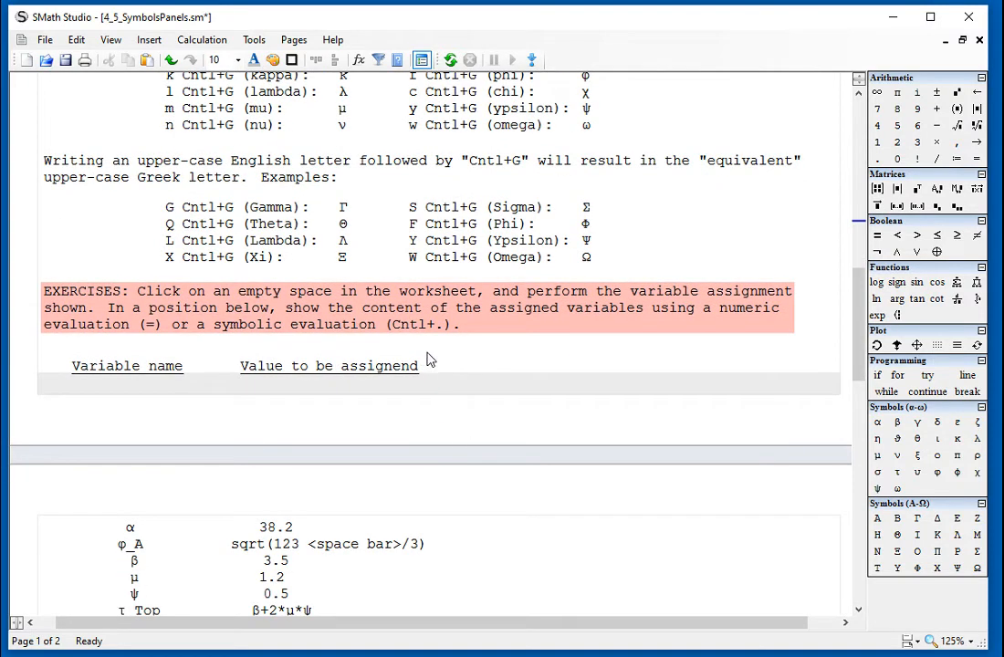
pyautogui.press('Return')
pyautogui.press('Return')
pyautogui.press('Return')
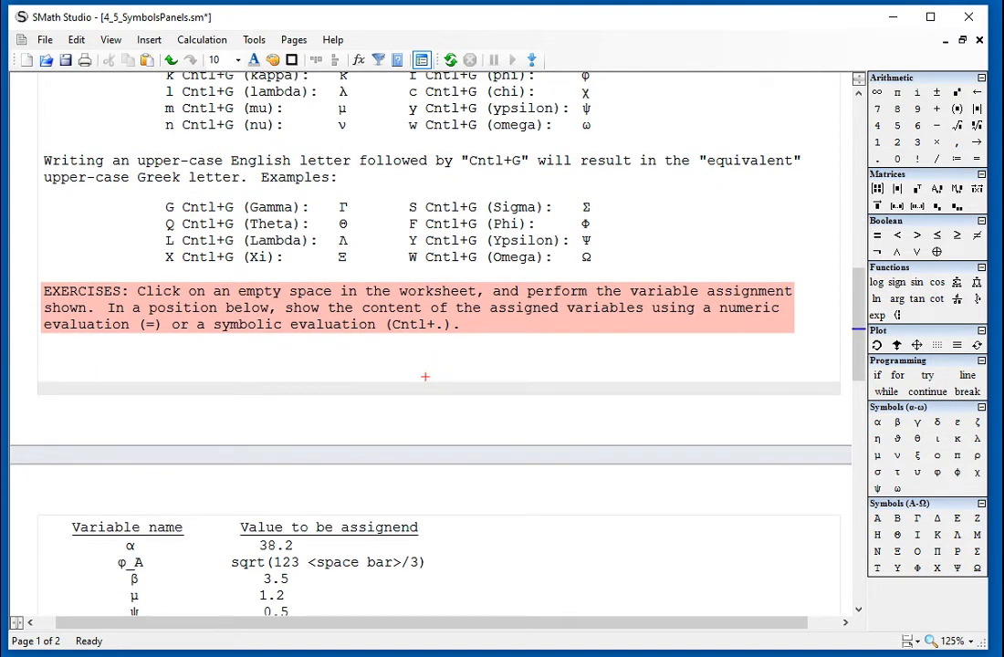
# Define α:=38.2 in the empty space beside the exercise table.
pyautogui.scroll(-3, 431, 365)
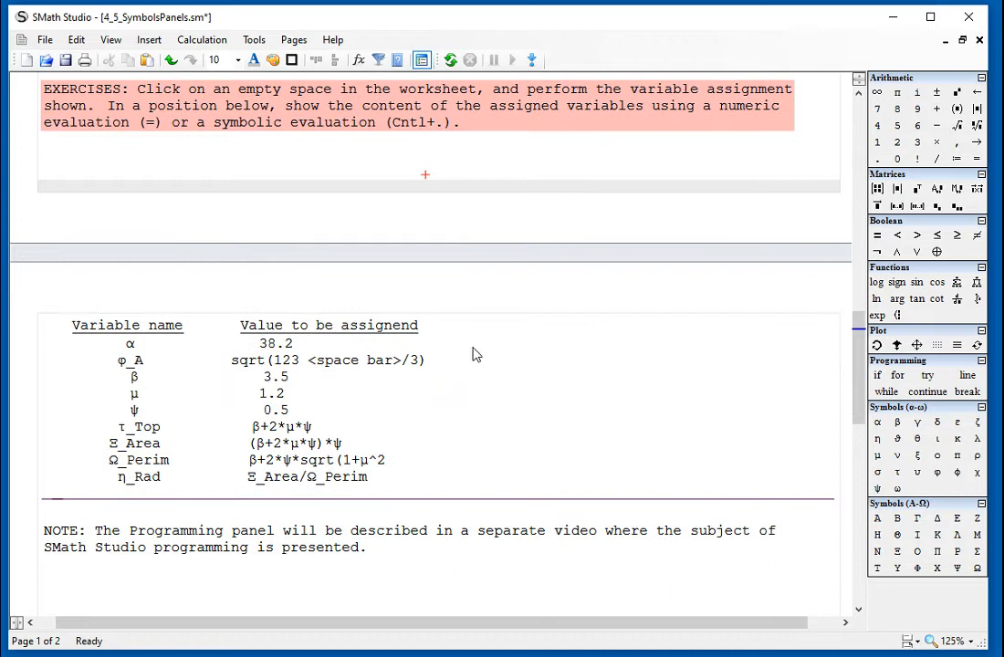
pyautogui.click(473, 336)
pyautogui.write('a')
pyautogui.hotkey('ctrl', 'g')
pyautogui.write(':')
pyautogui.write('38.2')
pyautogui.click(539, 353)
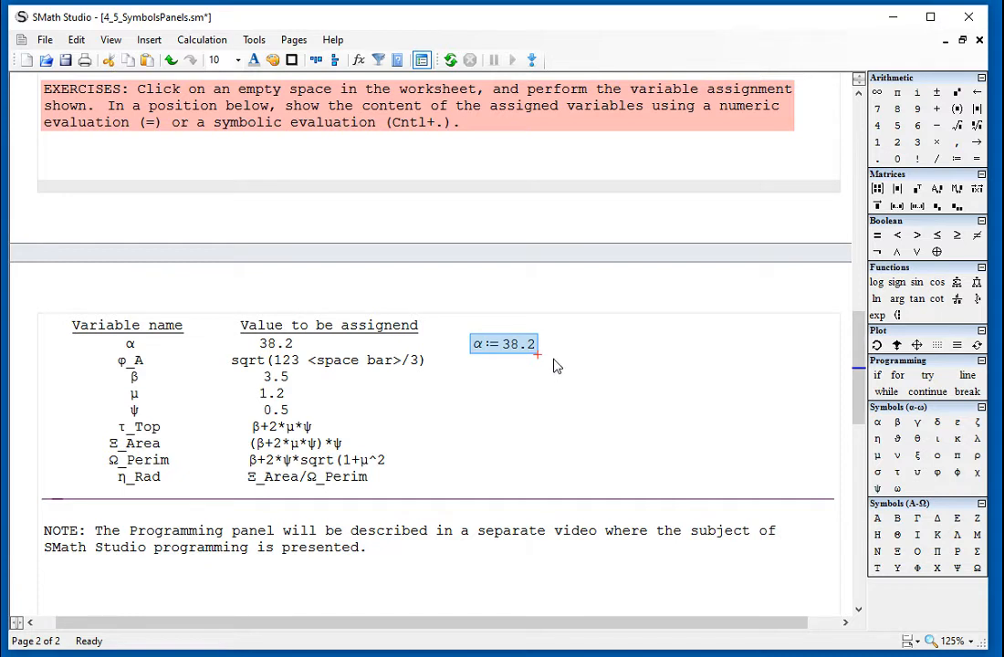
# Enter a definition of φ_A as the square root of 123 with a numeric evaluation, beside the α definition.
pyautogui.click(554, 355)
pyautogui.write('f')
pyautogui.hotkey('ctrl', 'g')
pyautogui.write('_A')
pyautogui.write(':sqrt(12')
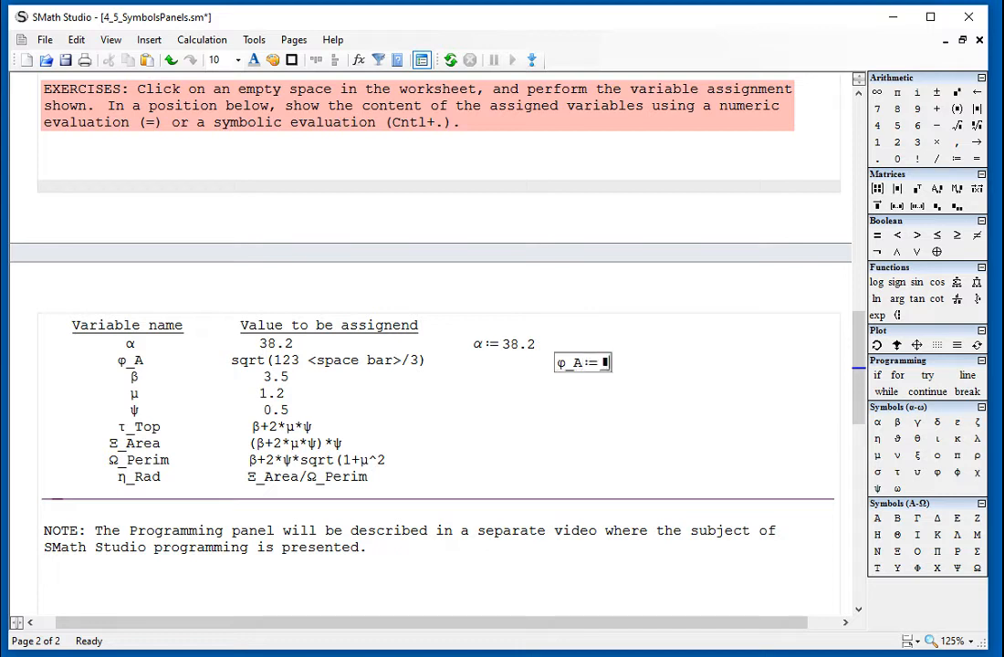
pyautogui.write('4')
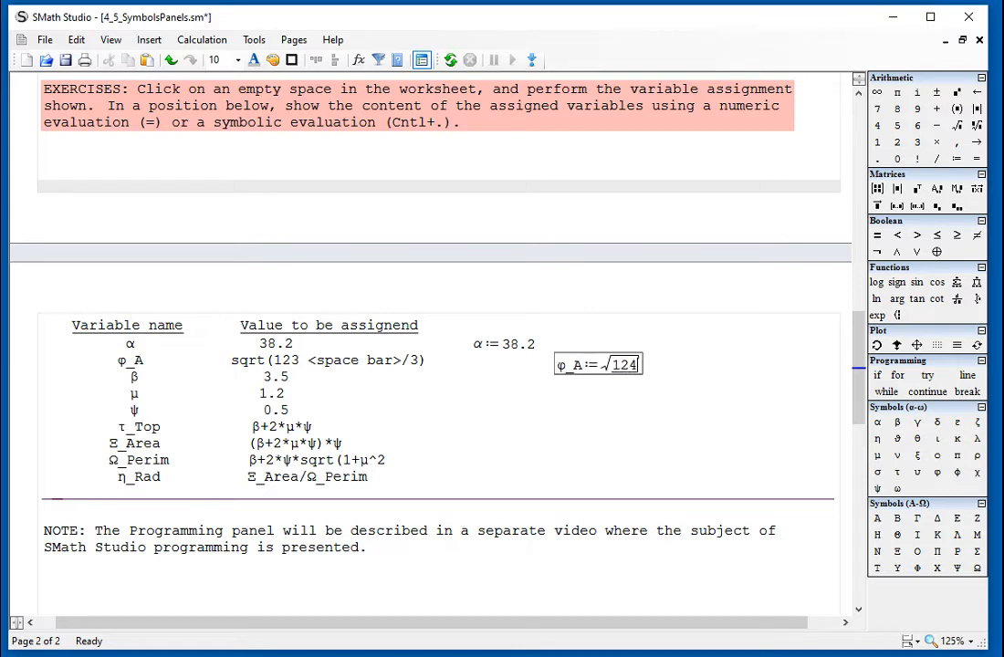
pyautogui.press('BackSpace')
pyautogui.write('= √123/2=')
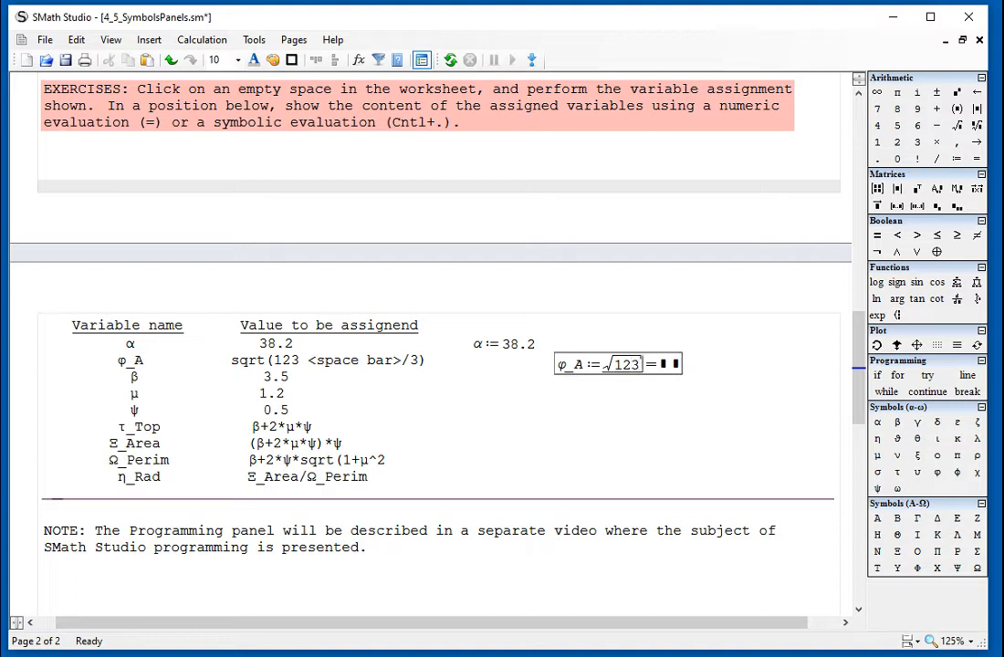
# Divide the square root in the φ_A definition by 3 and move the region up beside the α definition.
pyautogui.press('space')
pyautogui.write('/2')
pyautogui.press('BackSpace')
pyautogui.write('3')
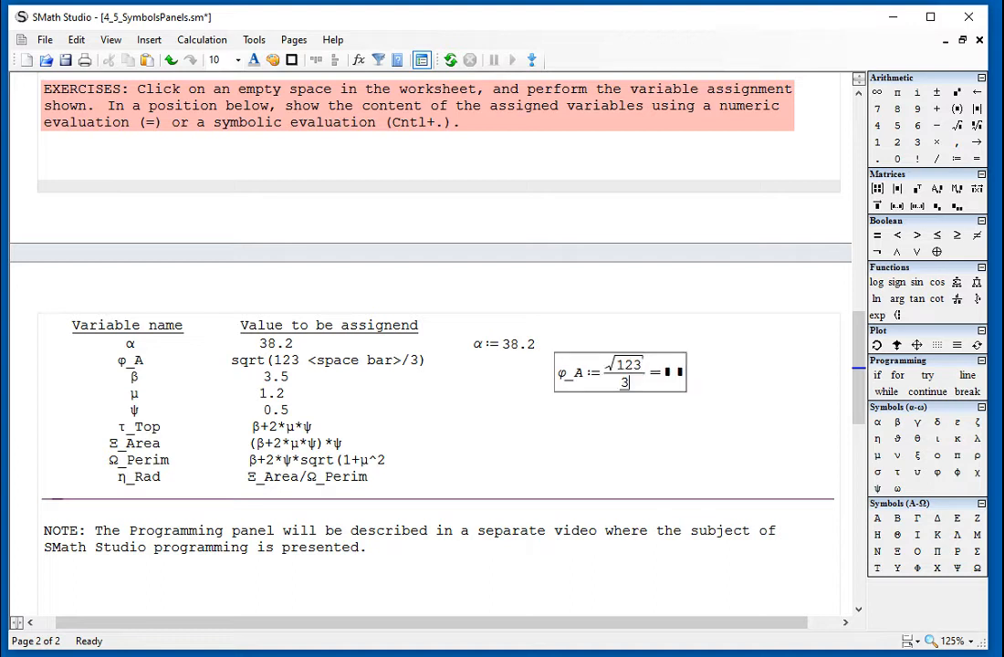
pyautogui.press('Return')
pyautogui.click(622, 387)
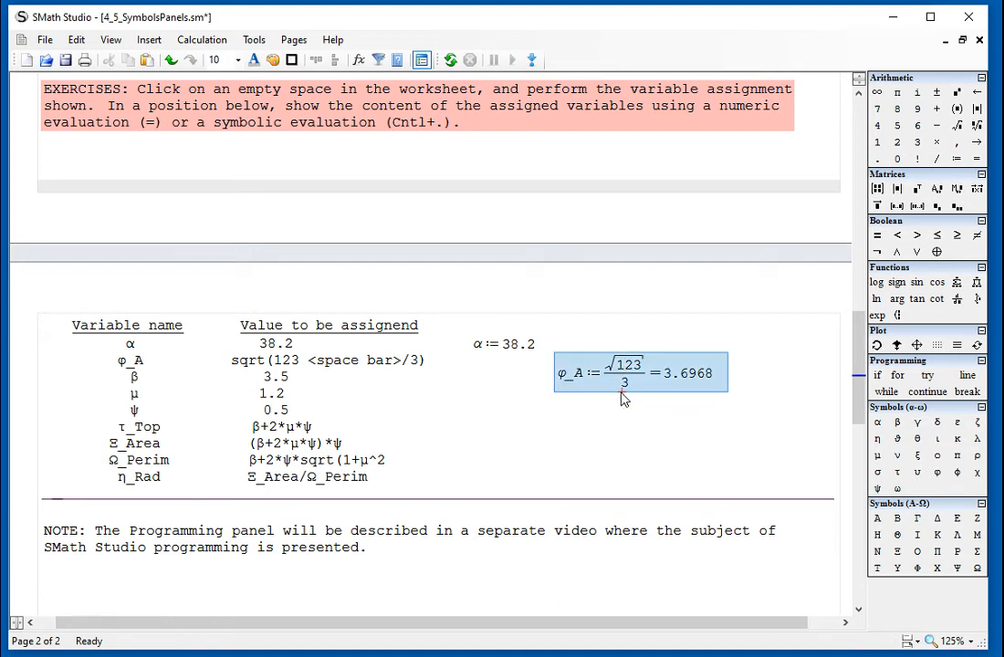
pyautogui.moveTo(623, 387); pyautogui.dragTo(623, 370)
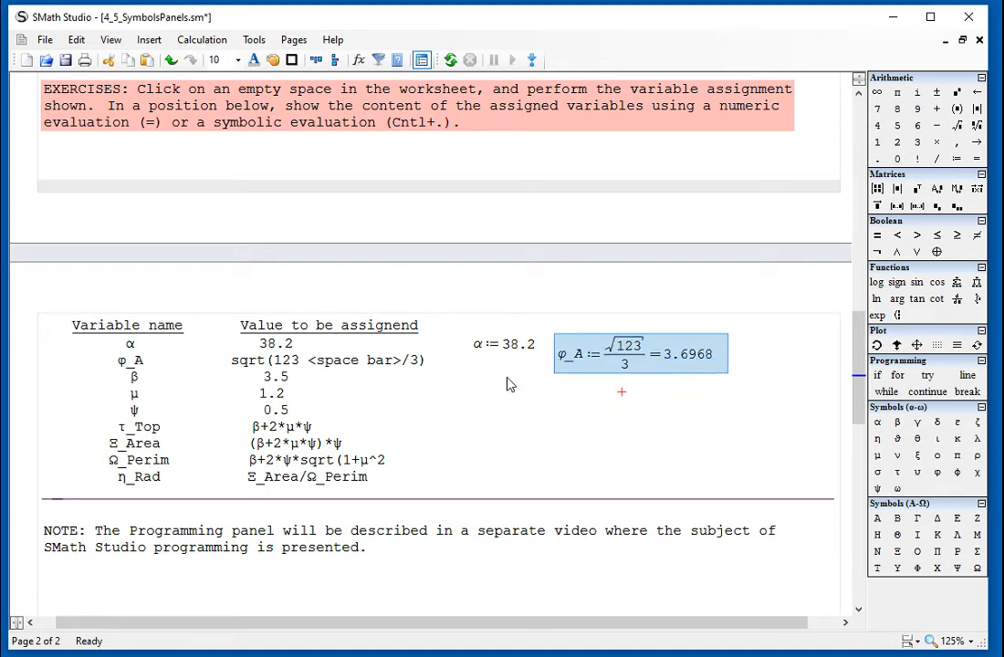
# Define β:=3.5 below the α definition.
pyautogui.click(466, 367)
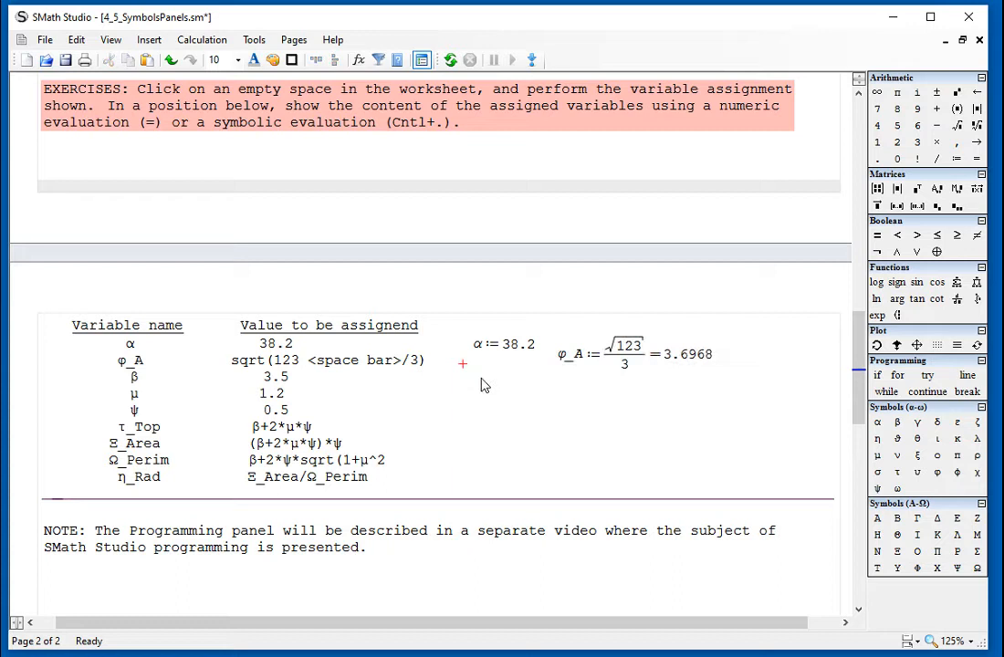
pyautogui.write('b')
pyautogui.hotkey('ctrl', 'g')
pyautogui.write(':')
pyautogui.write('3.5')
# Define μ:=1.2 below the φ_A definition.
pyautogui.click(548, 384)
pyautogui.write('m')
pyautogui.hotkey('ctrl', 'g')
pyautogui.write(':')
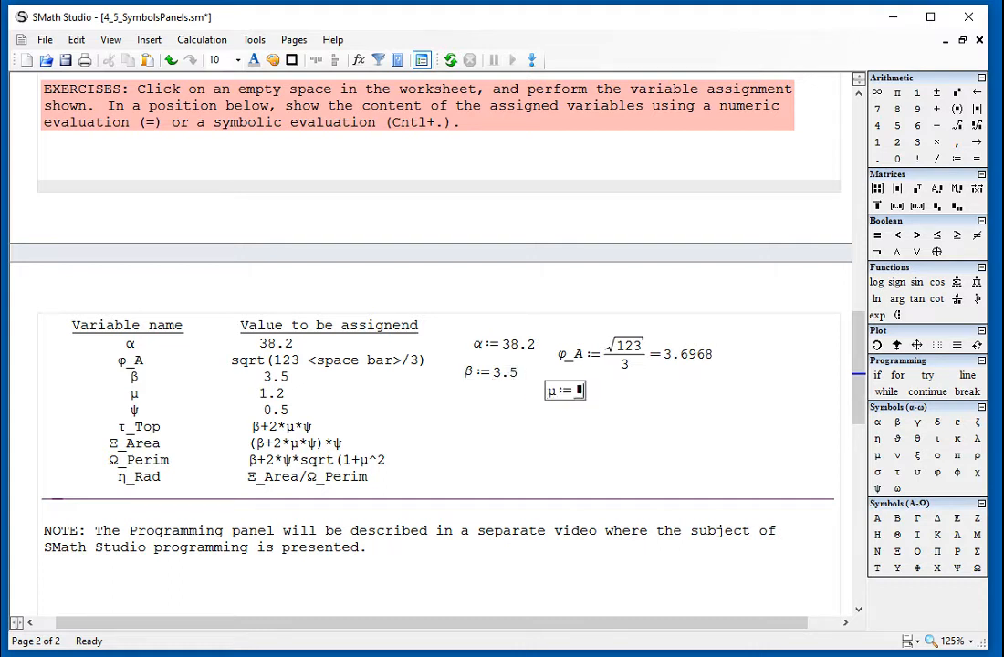
pyautogui.write('1.2')
# Define ψ:=0.5 below the β definition.
pyautogui.click(466, 400)
pyautogui.write('y')
pyautogui.hotkey('ctrl', 'g')
pyautogui.write(':=0.5')
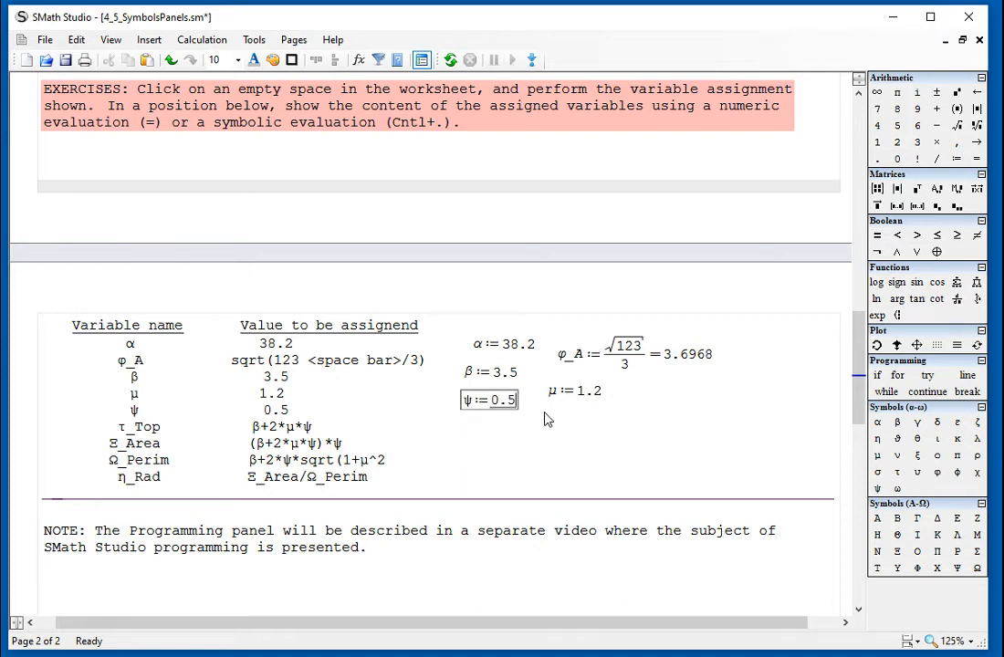
pyautogui.moveTo(546, 402); pyautogui.dragTo(600, 431)
pyautogui.click(601, 431)
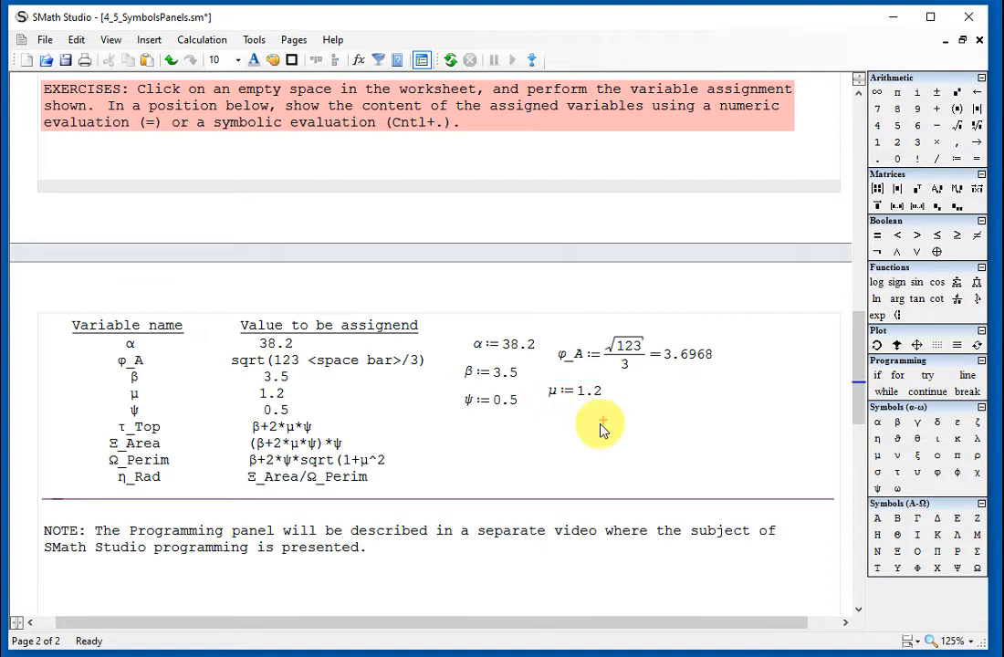
# Begin a variable definition named τ_Top directly below the μ definition.
pyautogui.click(546, 402)
pyautogui.write('t')
pyautogui.write('_')
pyautogui.press('BackSpace')
pyautogui.press('BackSpace')
pyautogui.write('t')
pyautogui.hotkey('ctrl', 'g')
pyautogui.write('_')
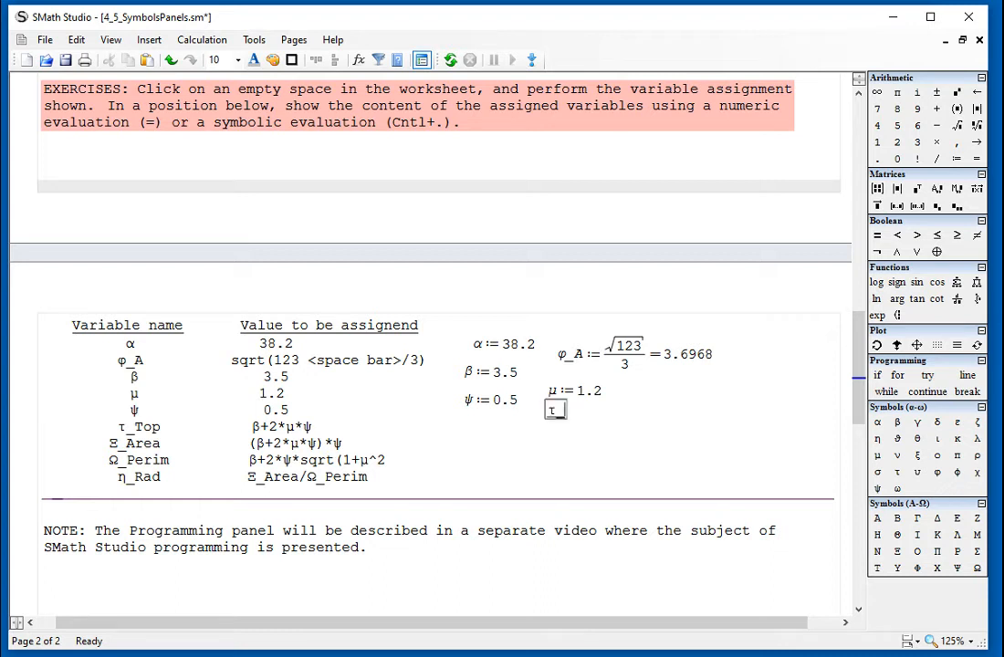
pyautogui.write('Top:=')
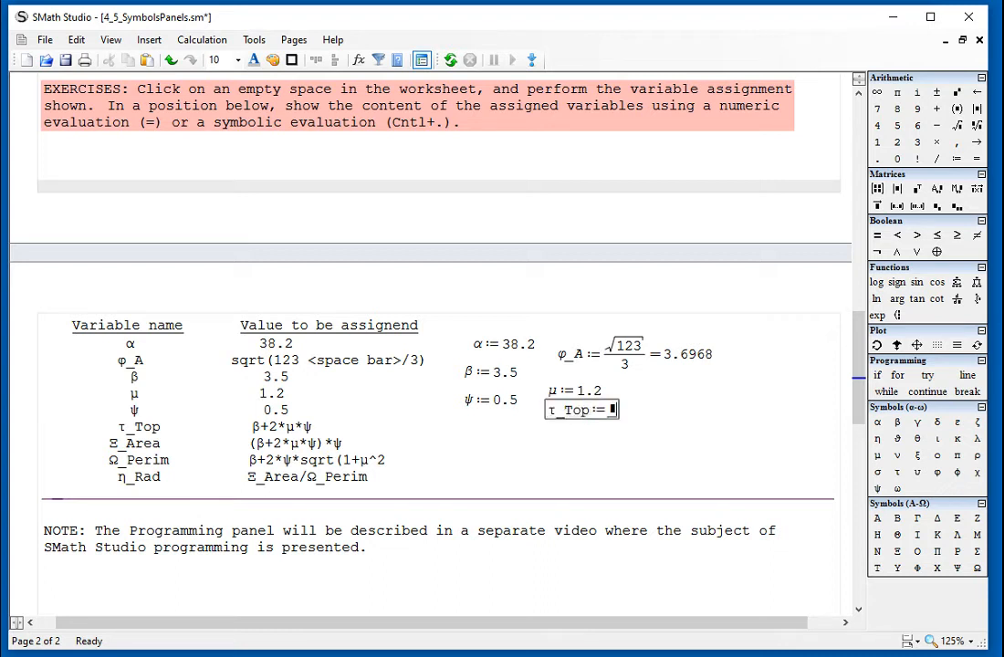
pyautogui.write('b')
# Complete the τ_Top definition with the expression β+2·μ·ψ and evaluate it numerically.
pyautogui.hotkey('ctrl', 'g')
pyautogui.write('+2')
pyautogui.write('*m')
pyautogui.hotkey('ctrl', 'g')
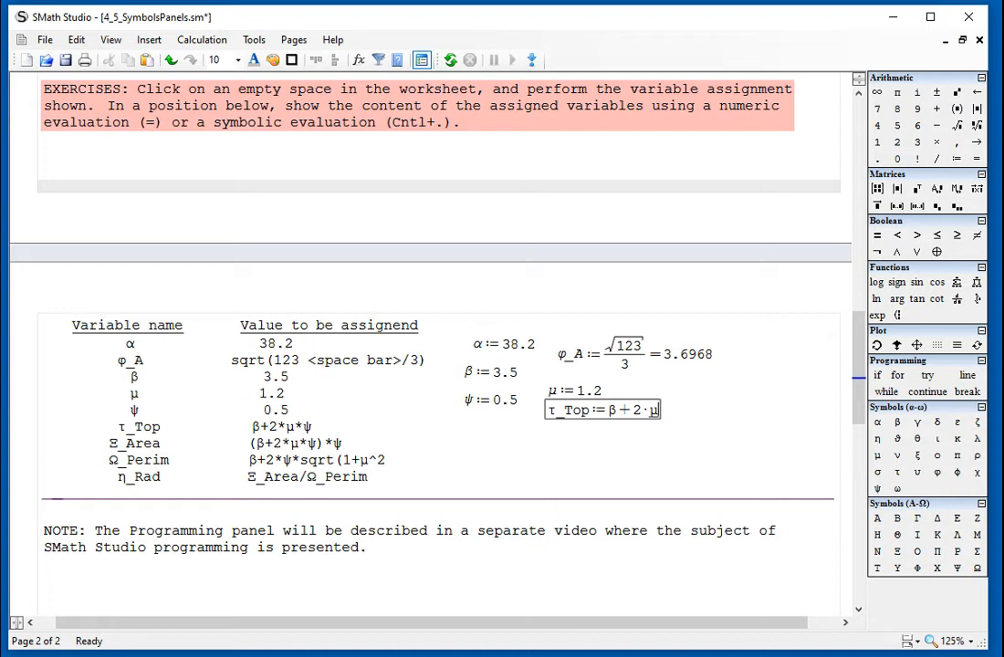
pyautogui.write('*')
pyautogui.write('y')
pyautogui.hotkey('ctrl', 'g')
pyautogui.write('=4.7')
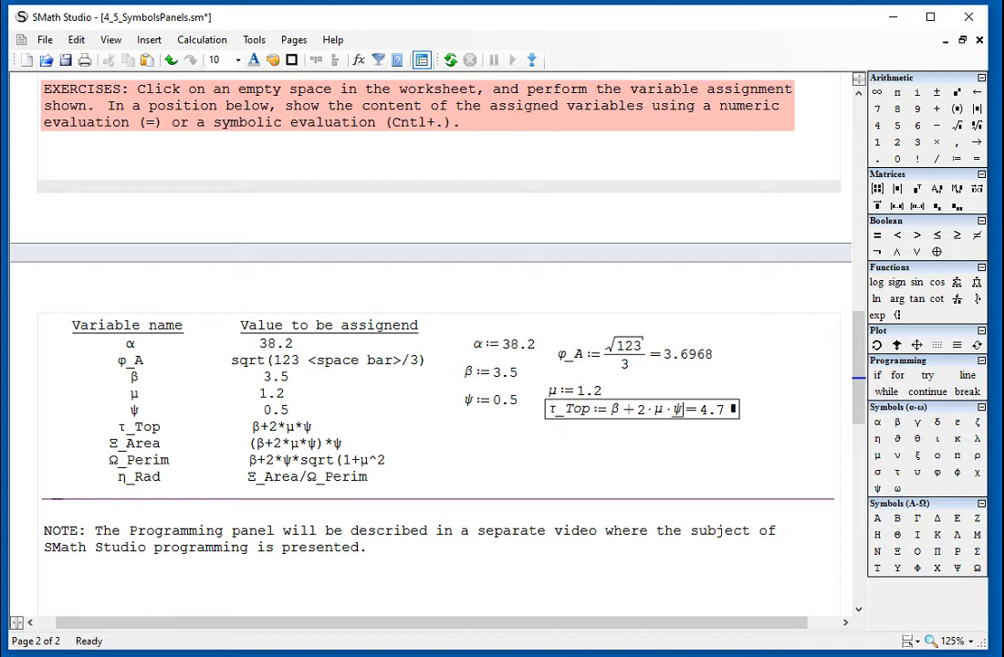
# Begin a variable definition named Ξ_Area directly below the τ_Top definition.
pyautogui.click(548, 429)
pyautogui.click(549, 424)
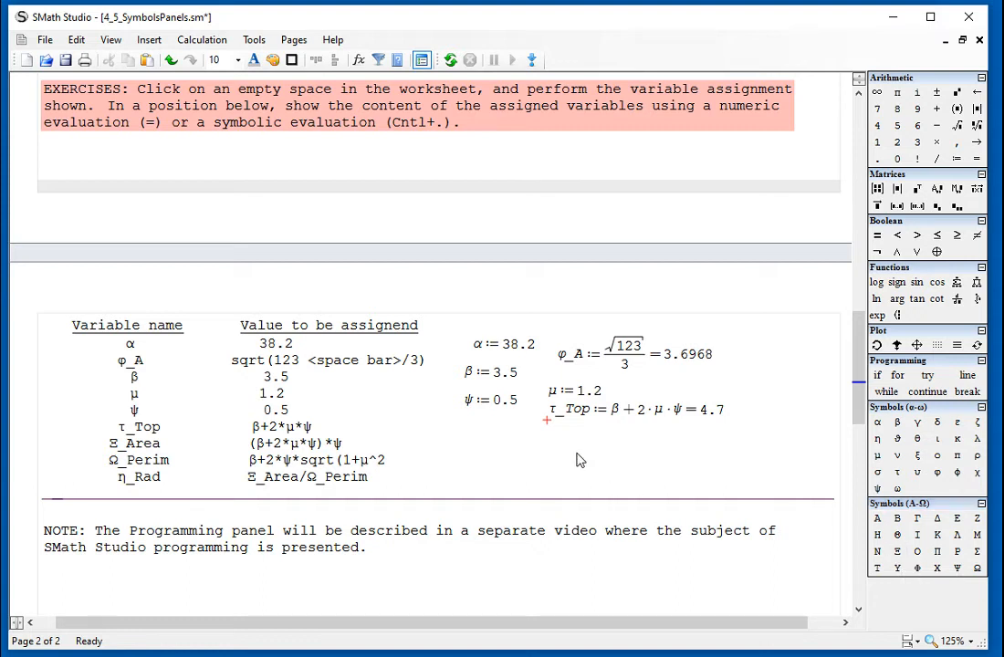
pyautogui.write('x')
pyautogui.hotkey('ctrl', 'g')
pyautogui.write('_Area:')
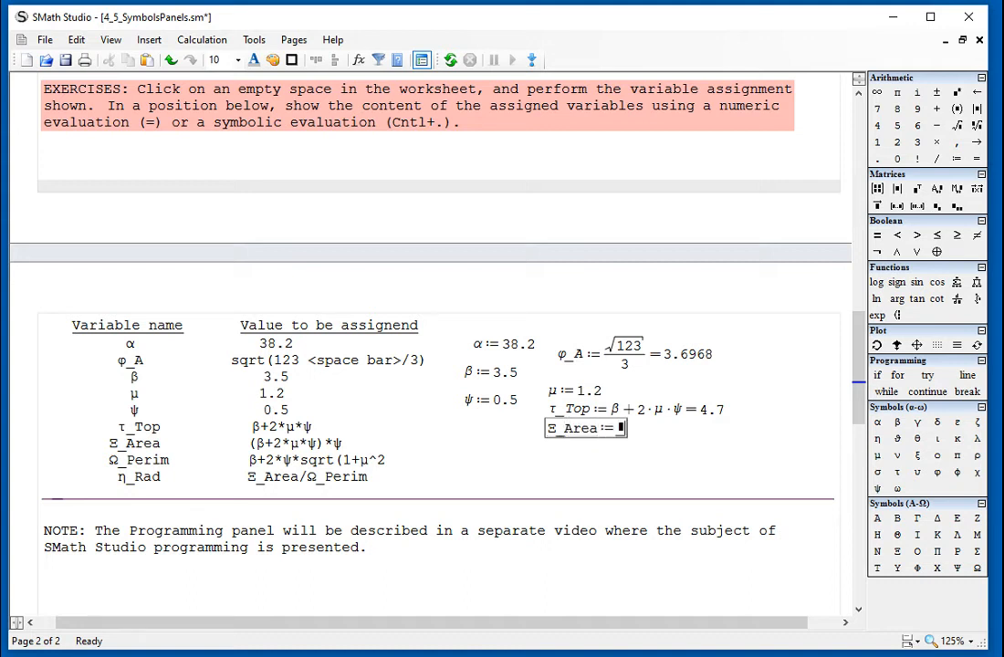
pyautogui.write('(β')
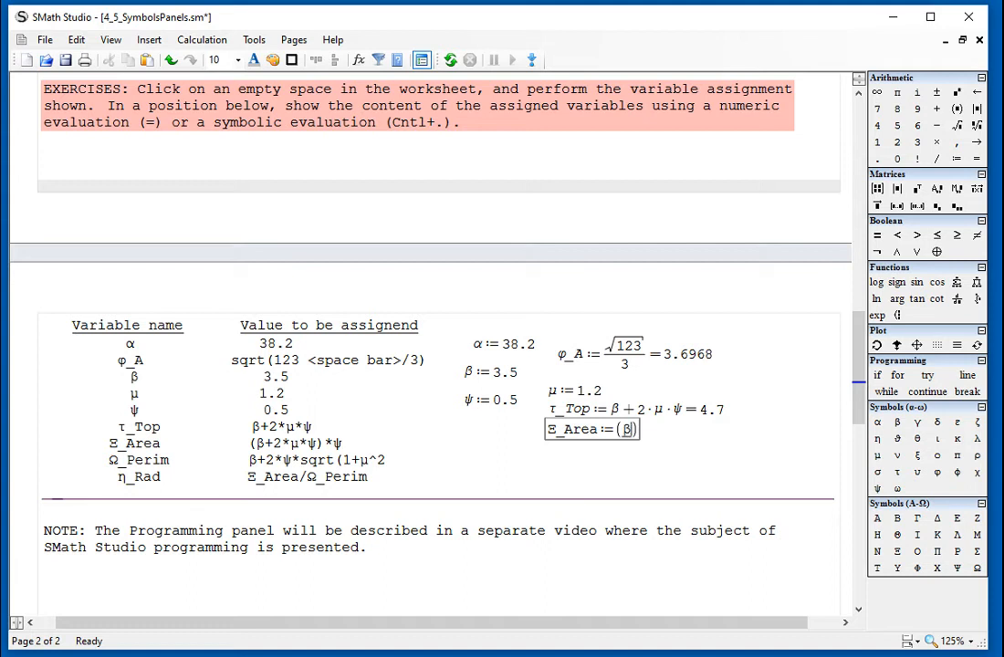
pyautogui.write('+2*')
pyautogui.write('m')
# Complete the Ξ_Area definition with the expression (β+2·μ·ψ)·ψ and evaluate it numerically.
pyautogui.hotkey('ctrl', 'g')
pyautogui.write('*y')
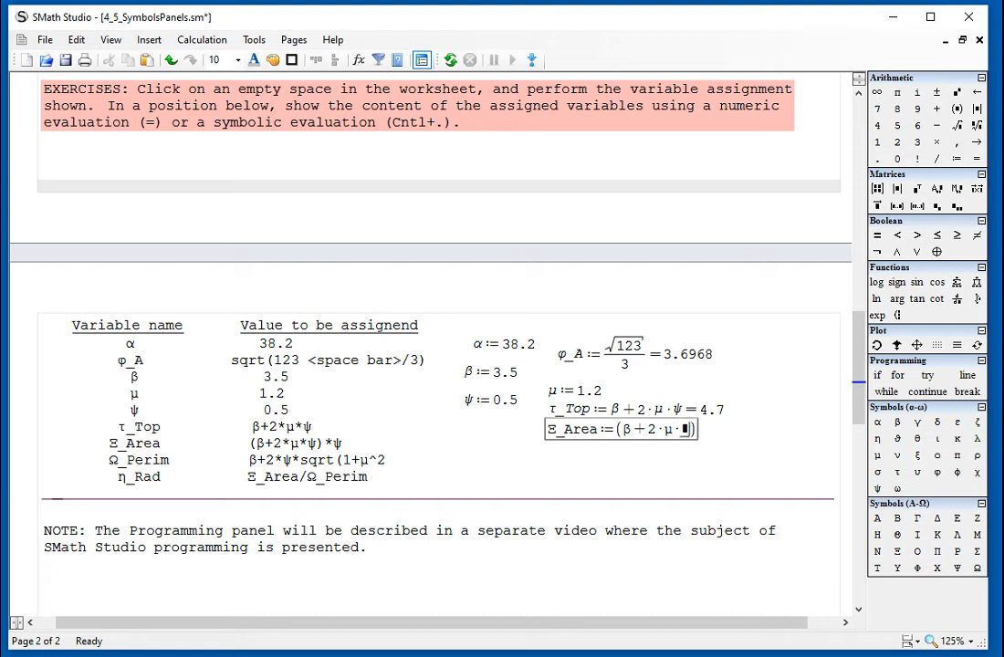
pyautogui.hotkey('ctrl', 'g')
pyautogui.press('space')
pyautogui.press('space')
pyautogui.write('*')
pyautogui.write('ψ')
pyautogui.write('= 2.35')
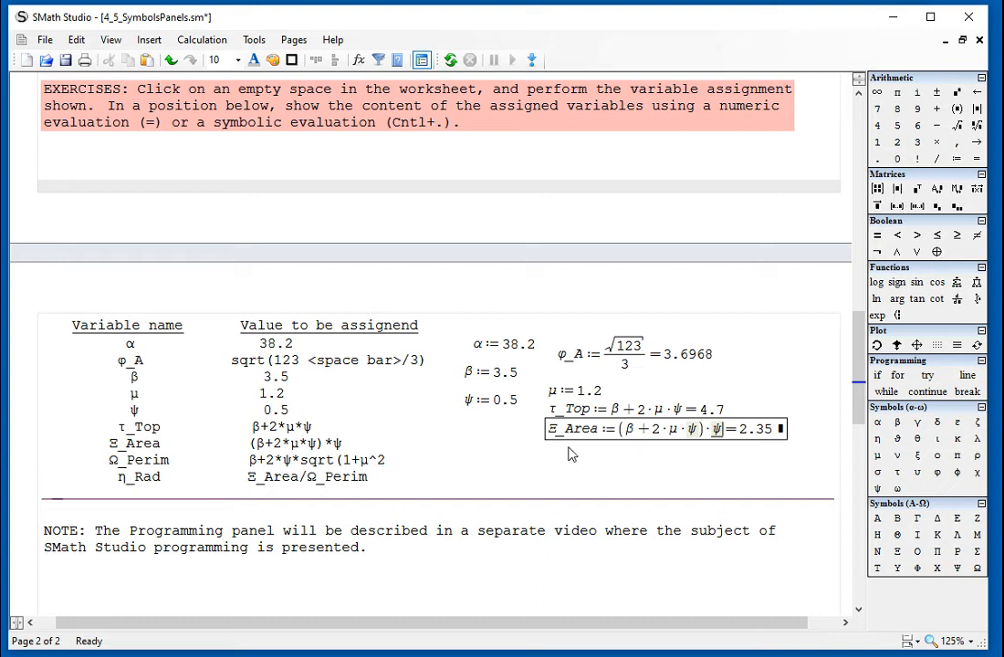
# Begin a variable definition named Ω_Perim directly below the Ξ_Area definition.
pyautogui.click(539, 448)
pyautogui.click(543, 445)
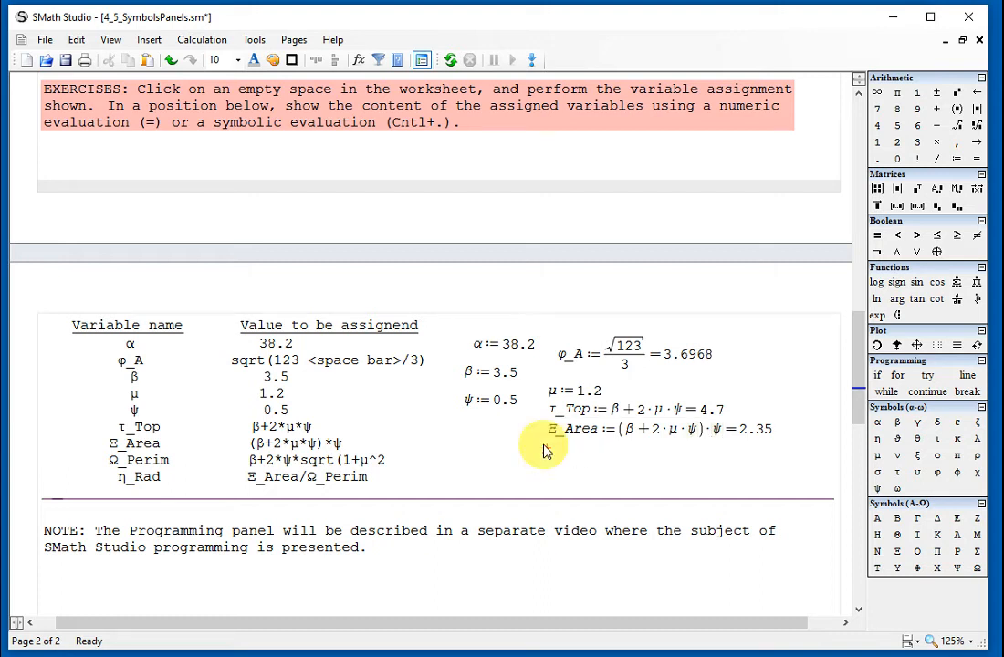
pyautogui.write('W')
pyautogui.hotkey('ctrl', 'g')
pyautogui.write('_Perim:=')
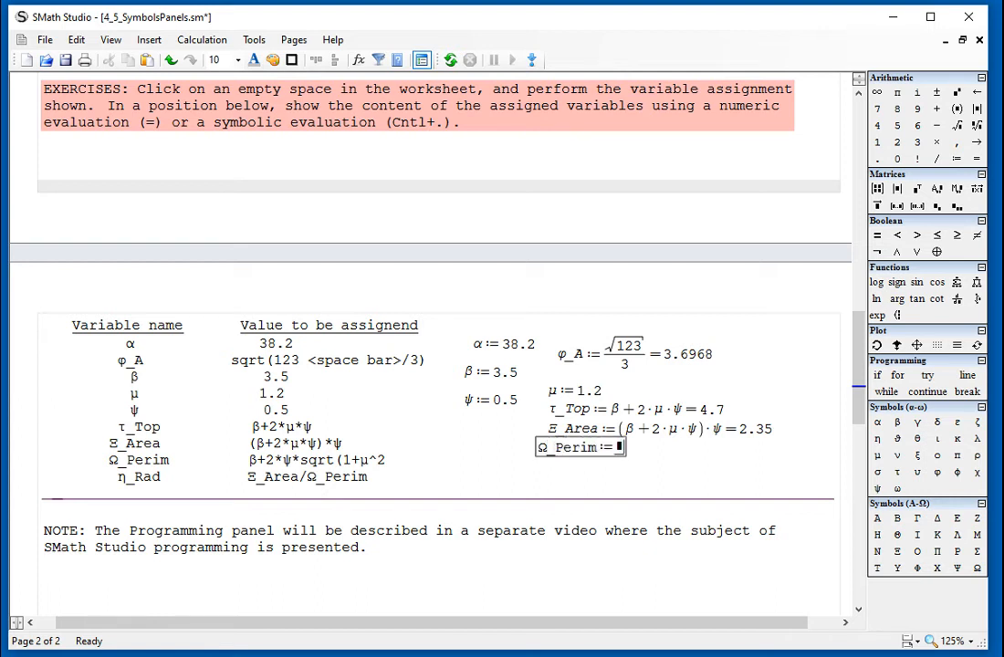
pyautogui.write('b')
# Complete the Ω_Perim definition as β+2·ψ times the square root of 1+μ^2, and evaluate it numerically.
pyautogui.hotkey('ctrl', 'g')
pyautogui.write('+')
pyautogui.write('2*y')
pyautogui.hotkey('ctrl', 'g')
pyautogui.write('*sqrt')
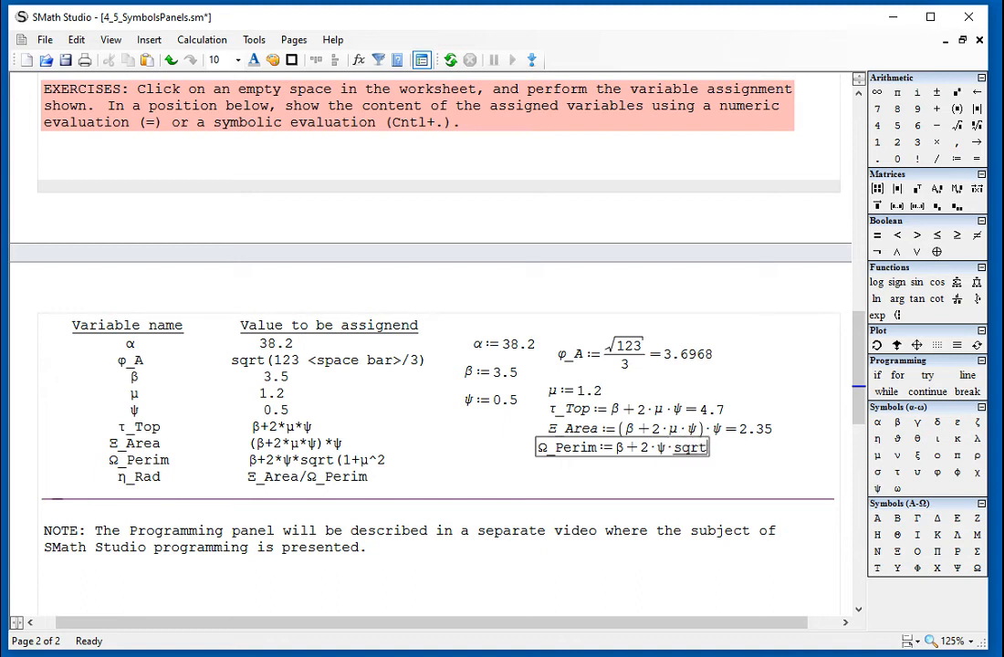
pyautogui.write('(1+m')
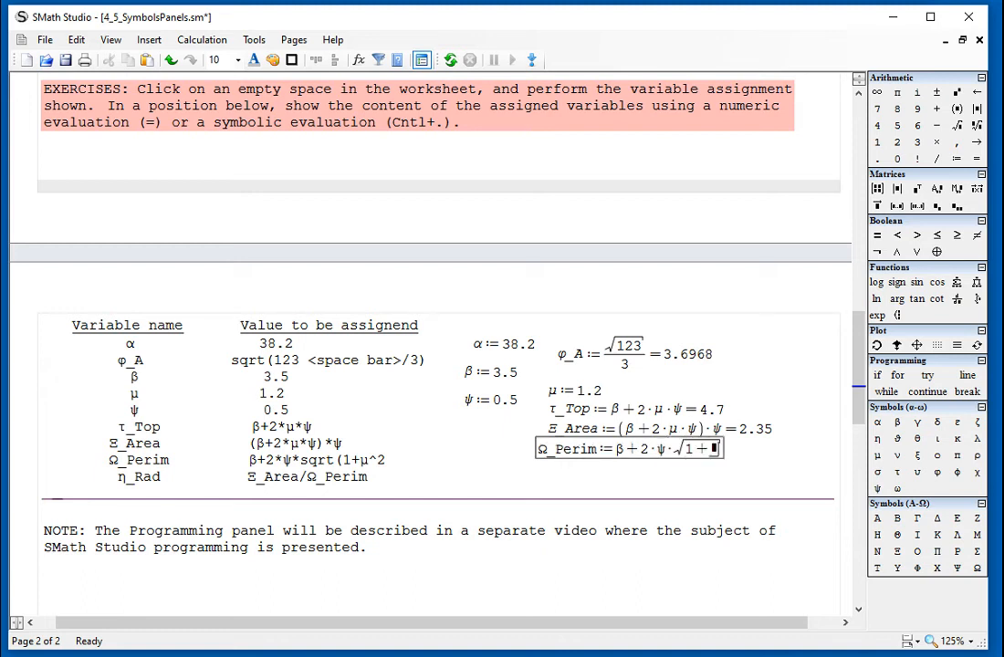
pyautogui.hotkey('ctrl', 'g')
pyautogui.write('^2) =5.062')
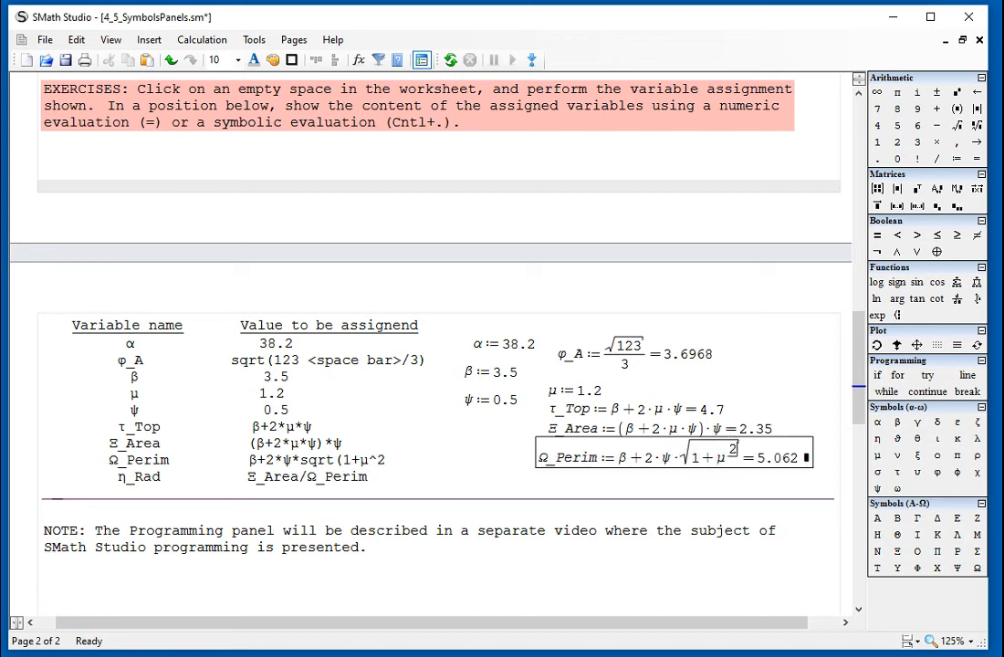
# Insert a blank line below the Ω_Perim definition and begin a variable definition named η_Rad there.
pyautogui.click(539, 476)
pyautogui.press('Return')
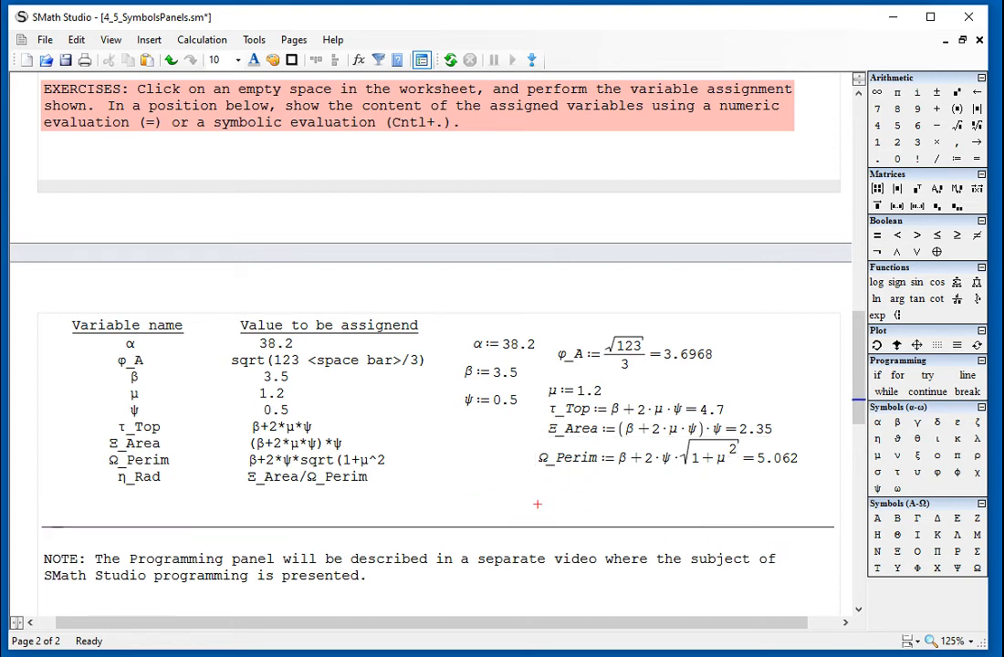
pyautogui.click(539, 478)
pyautogui.write('h')
pyautogui.hotkey('ctrl', 'g')
pyautogui.write('=')
pyautogui.press('BackSpace')
pyautogui.write('_Rad:')
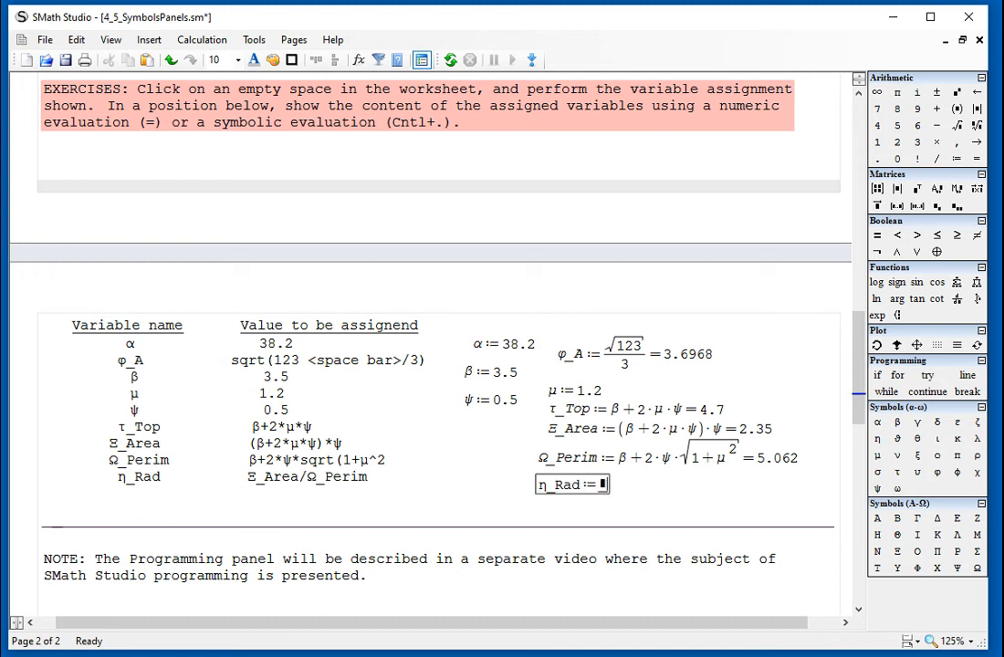
# Enter a fraction as the η_Rad value, with Ξ_Area as numerator and Ω starting the denominator.
pyautogui.write('X')
pyautogui.hotkey('ctrl', 'g')
pyautogui.write('_Area/')
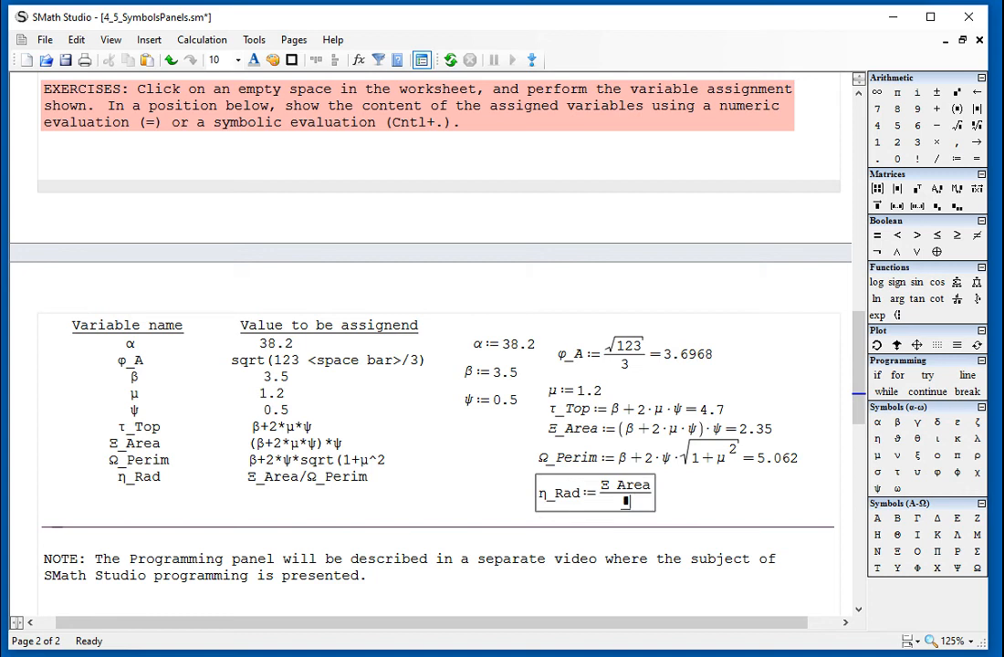
pyautogui.write('W')
pyautogui.hotkey('ctrl', 'g')
pyautogui.press('BackSpace')
pyautogui.write('W')
pyautogui.hotkey('ctrl', 'g')
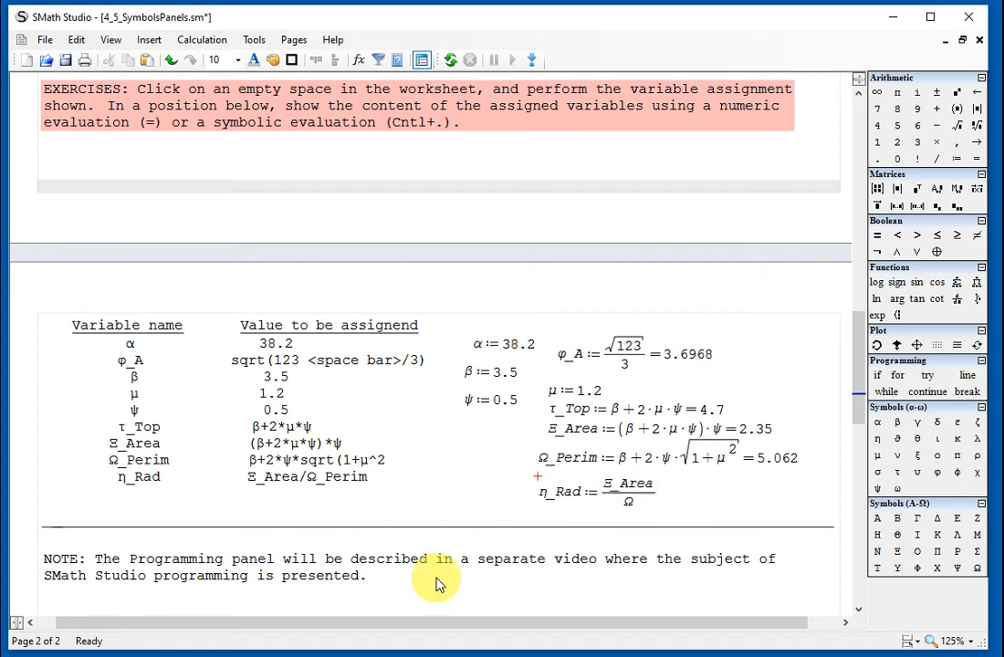
# Complete the denominator of the η_Rad definition as Ω_Perim and evaluate the expression numerically.
pyautogui.click(444, 587)
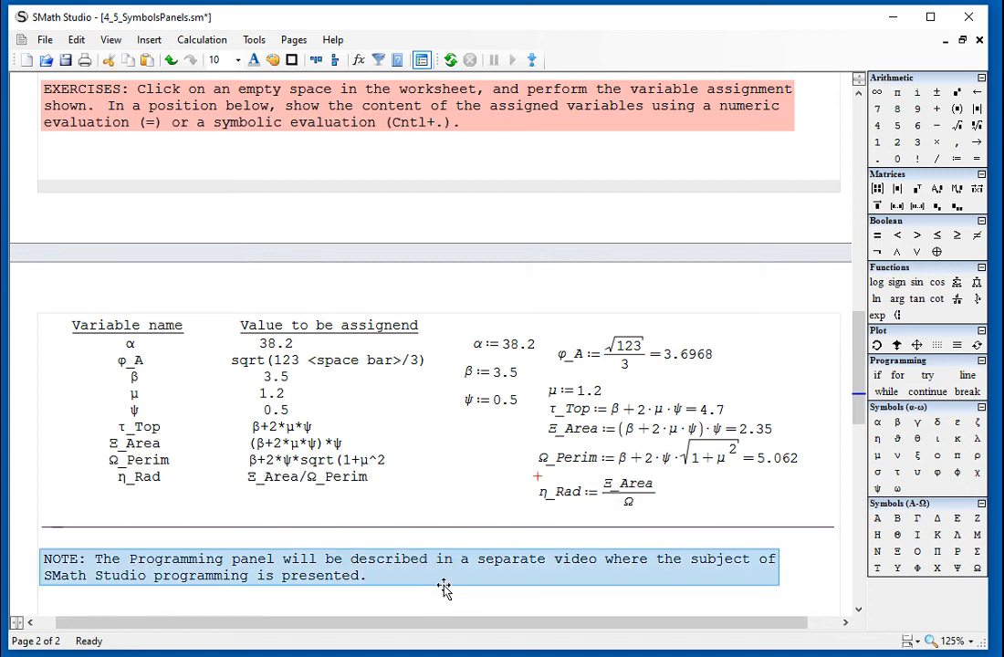
pyautogui.click(642, 512)
pyautogui.write('_')
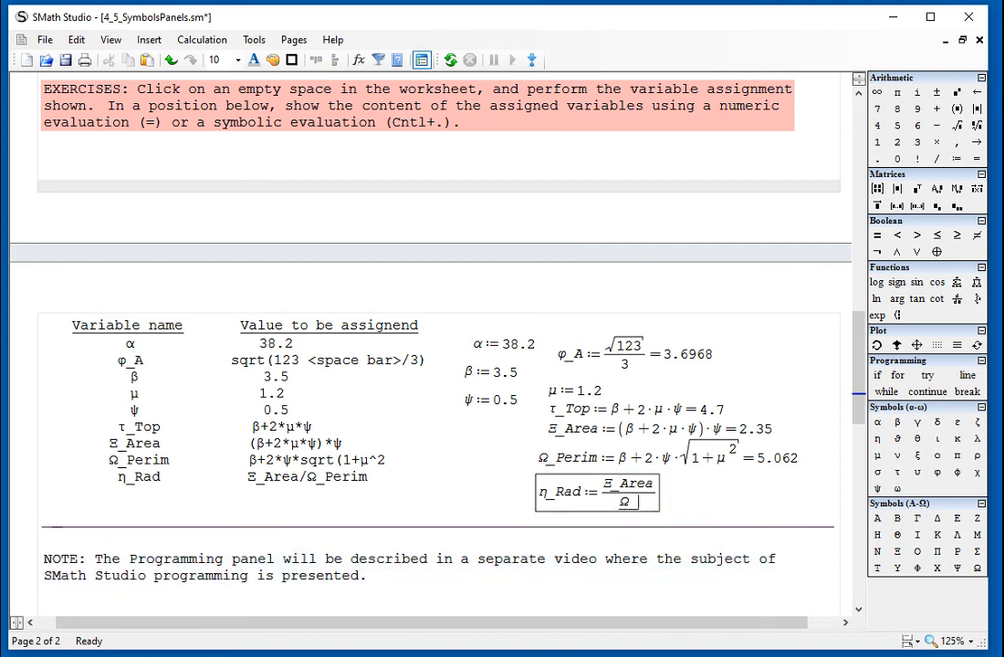
pyautogui.write('Perim')
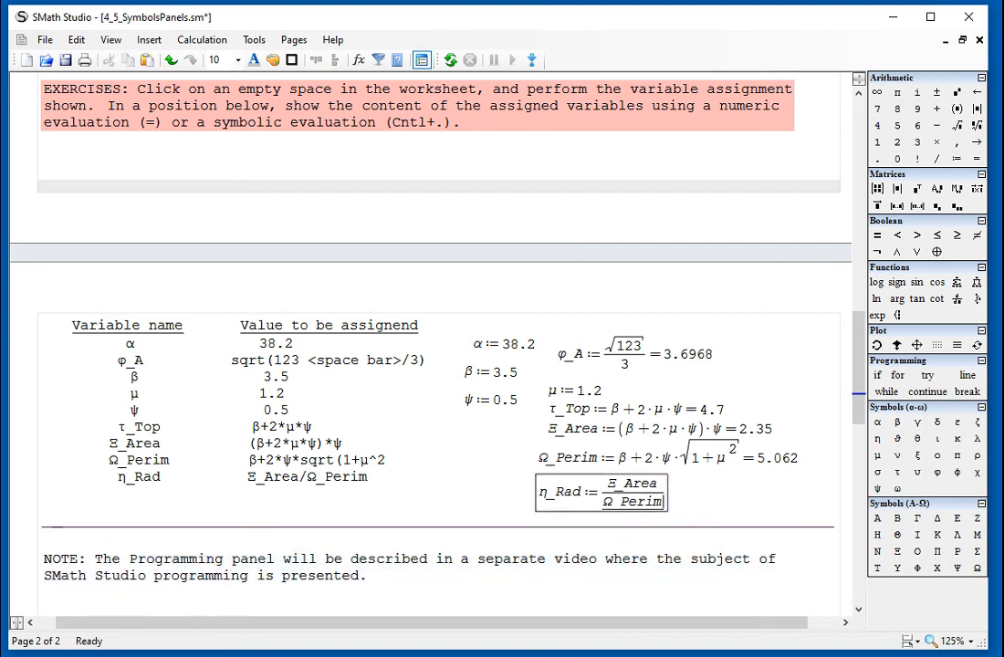
pyautogui.write('=0.4642')
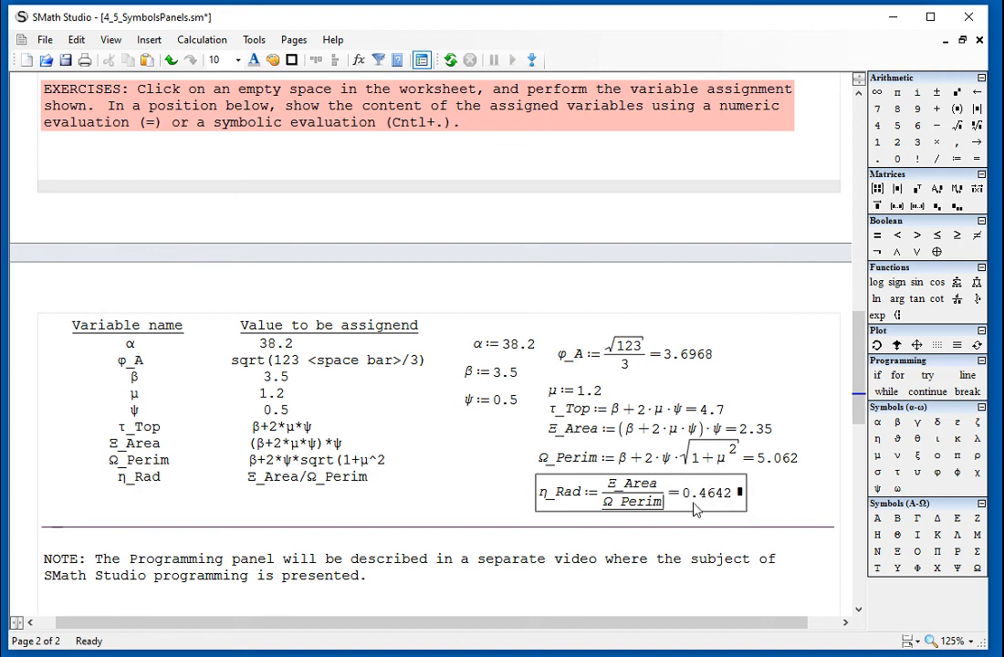
pyautogui.click(781, 487)
# Review the exercise definitions and Greek-letter examples back to the worksheet's beginning, and switch to the ScreenCover.txt title page in Notepad.
pyautogui.scroll(-2, 781, 490)
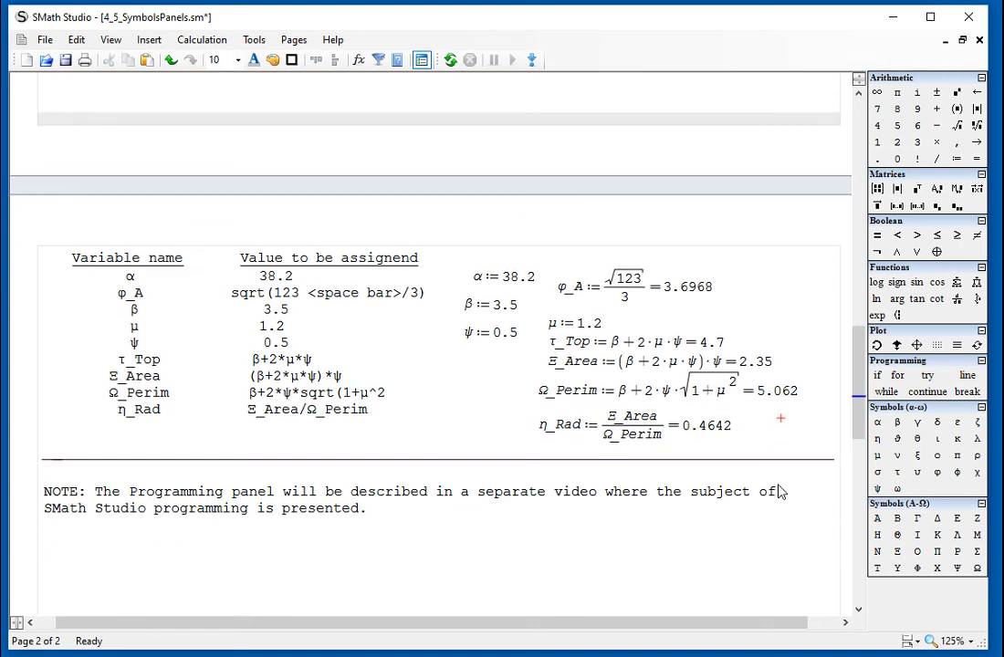
pyautogui.scroll(9, 781, 491)
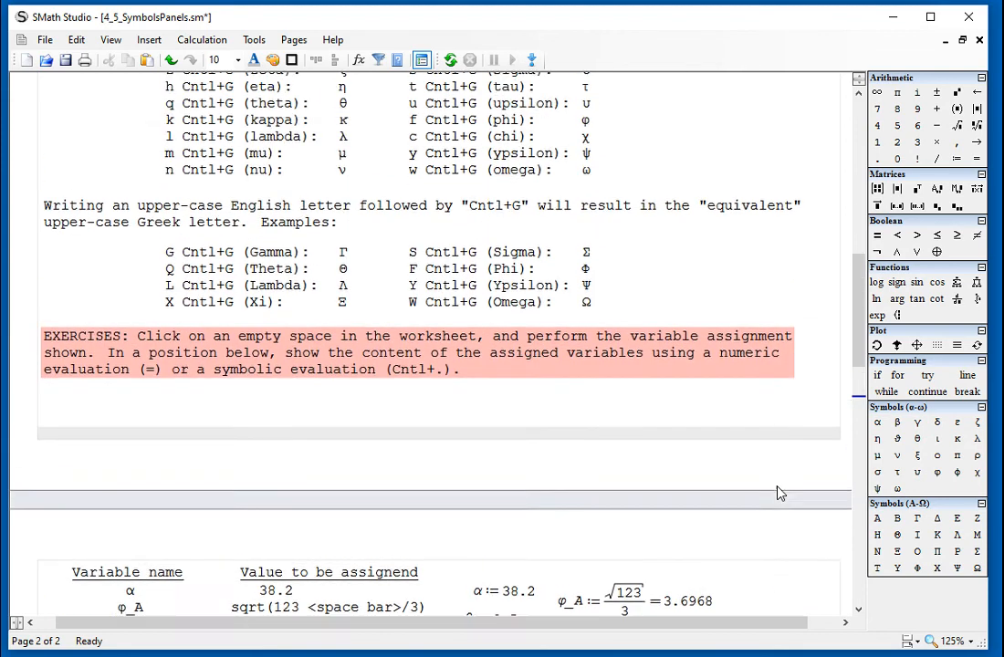
pyautogui.scroll(12, 781, 493)
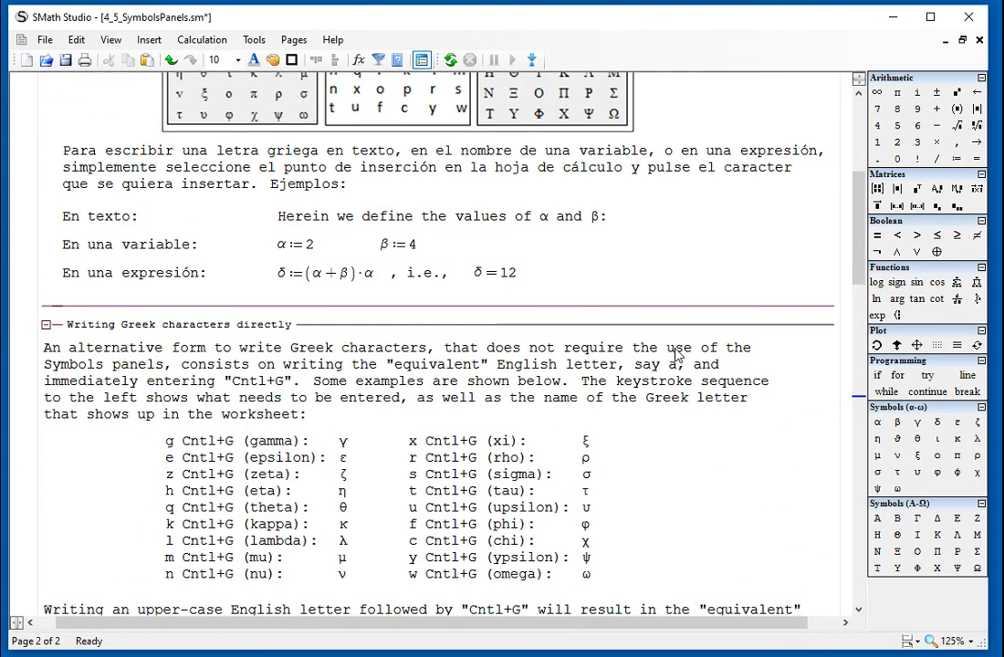
pyautogui.moveTo(630, 226); pyautogui.dragTo(559, 210)
pyautogui.click(642, 227)
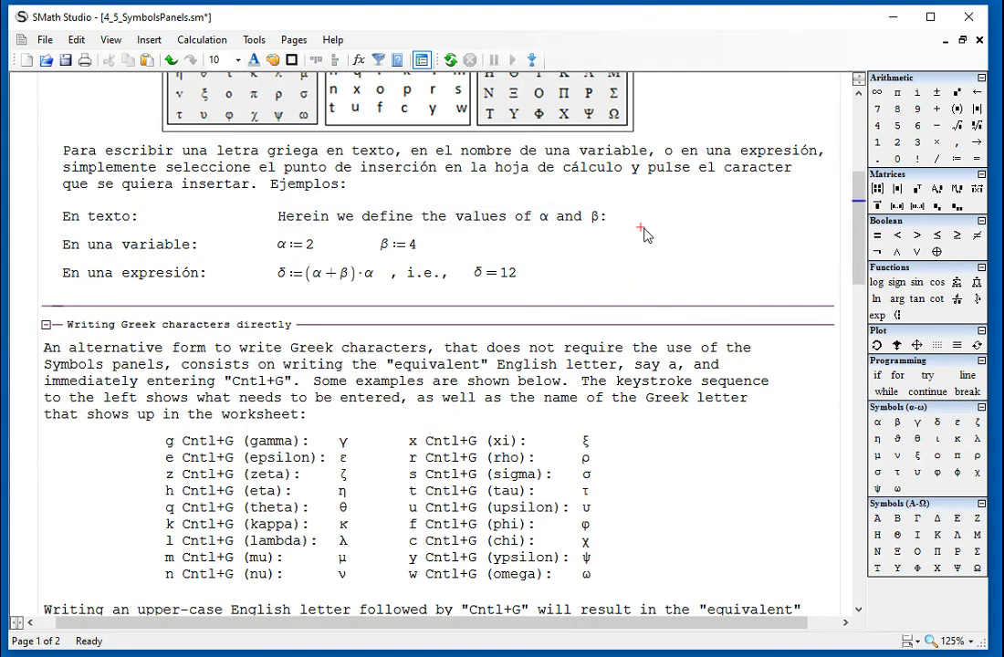
pyautogui.scroll(-17, 645, 234)
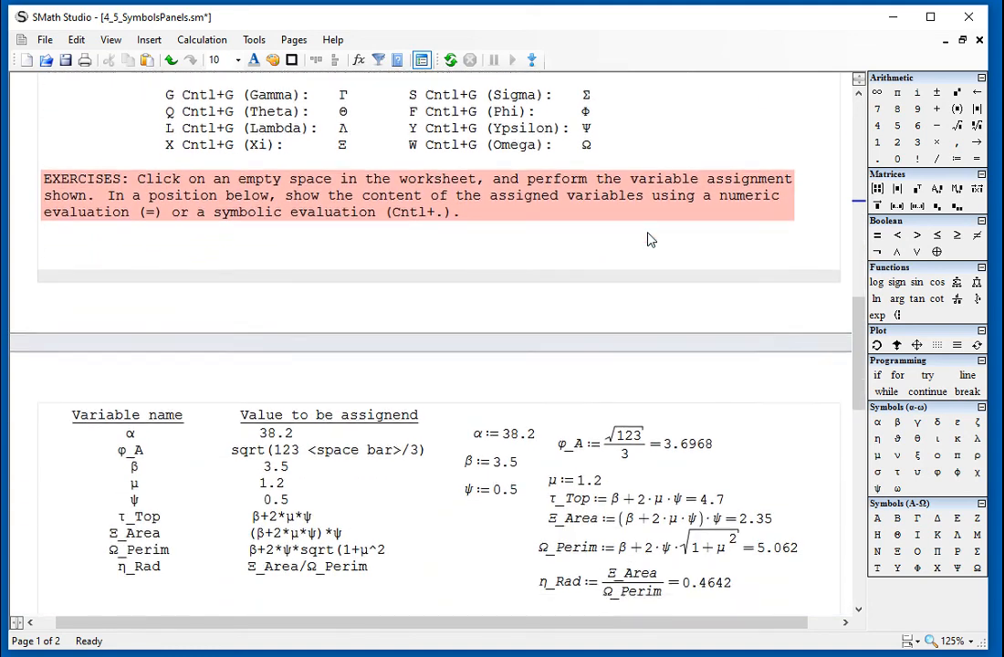
pyautogui.scroll(-5, 647, 240)
pyautogui.scroll(7, 650, 240)
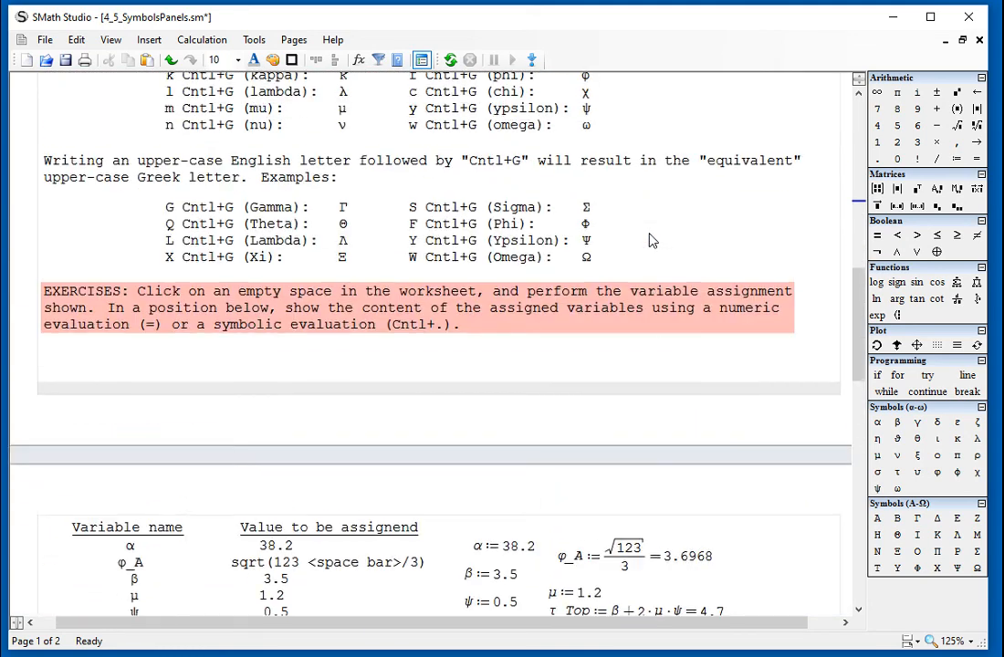
pyautogui.scroll(20, 650, 238)
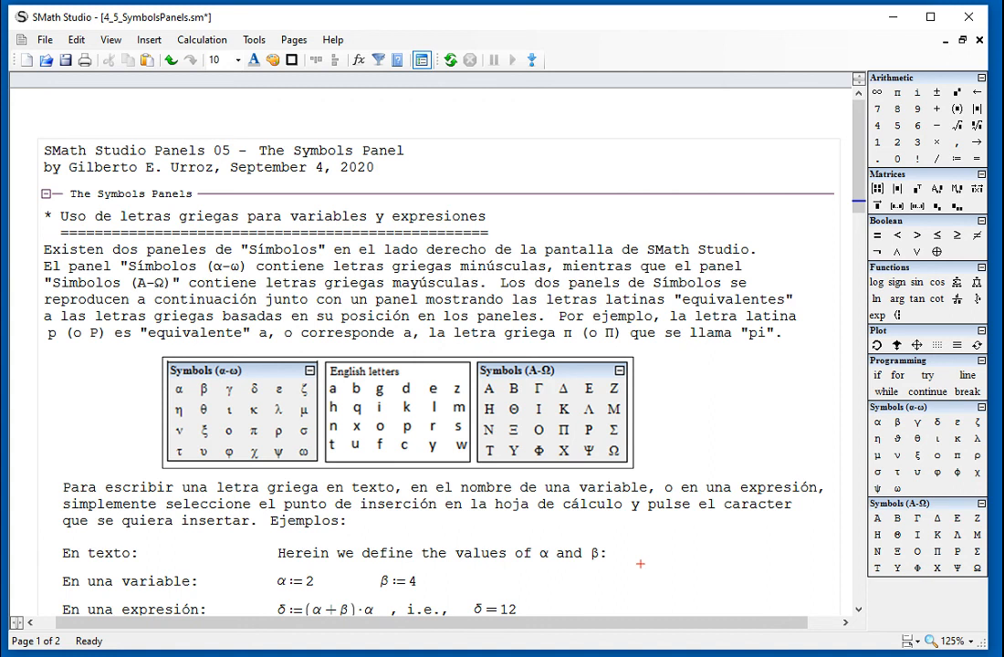
pyautogui.hotkey('alt', 'Tab')
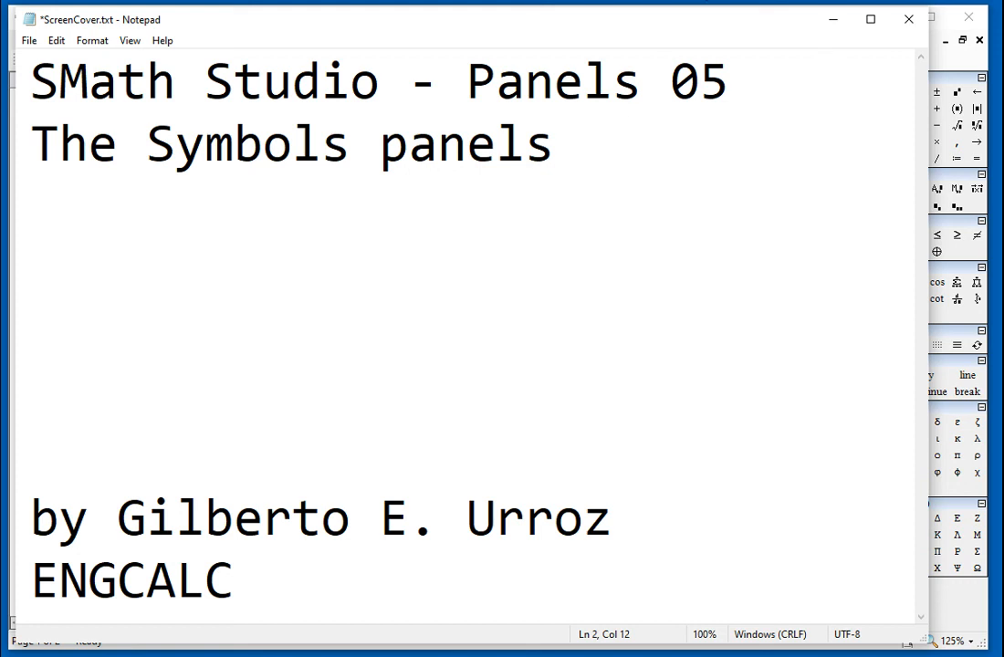